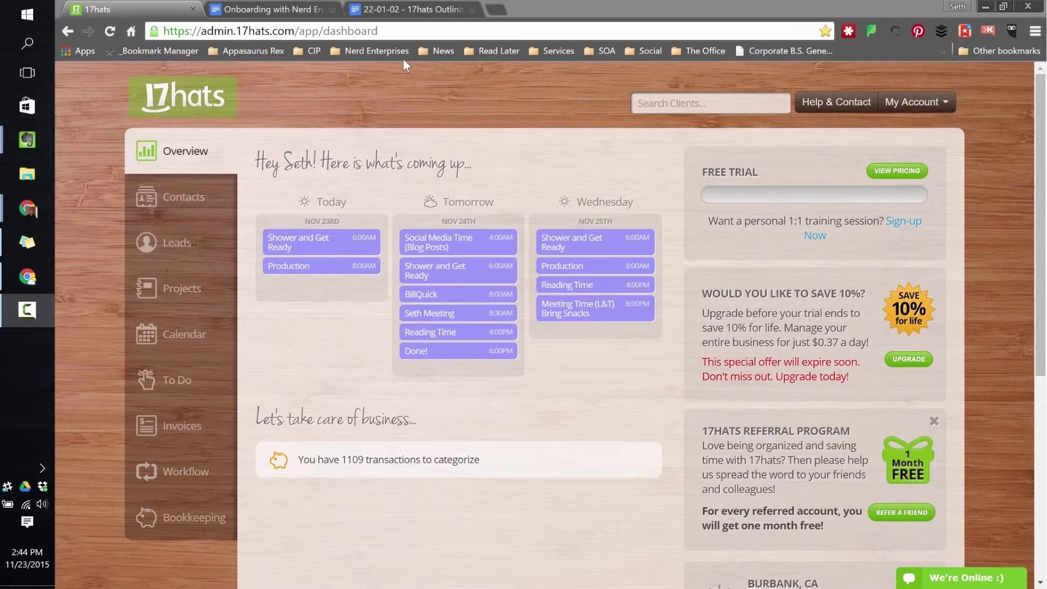
Step: Switch from the 17hats dashboard to the 'Onboarding with Nerd Enterprises' Google Doc
click(266, 9)
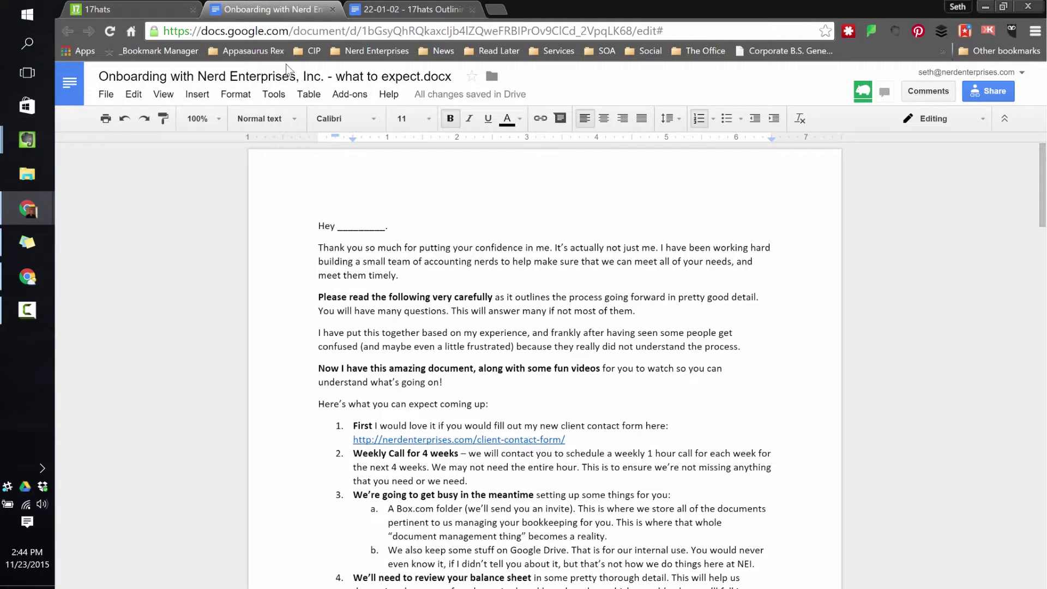
Step: Scroll through the numbered onboarding steps and check where the contact-form link points
click(406, 229)
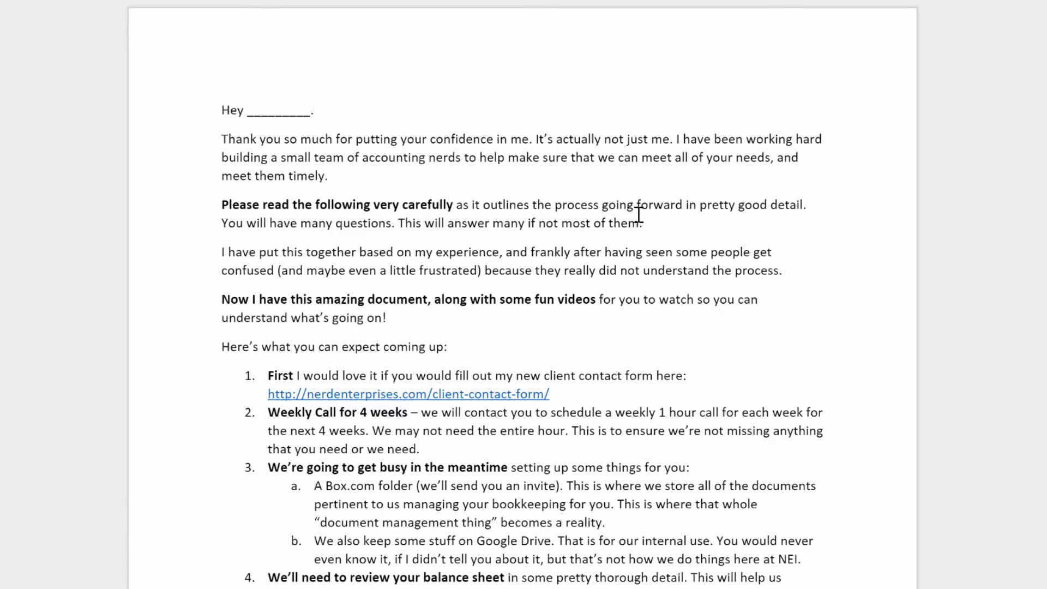
scroll(635, 213, down, 3)
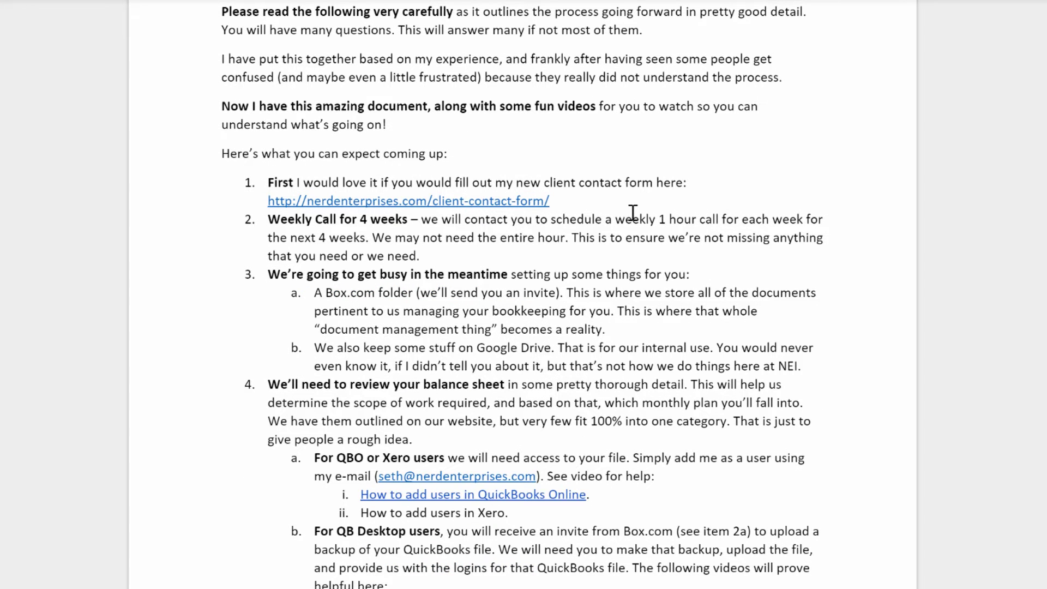
click(587, 202)
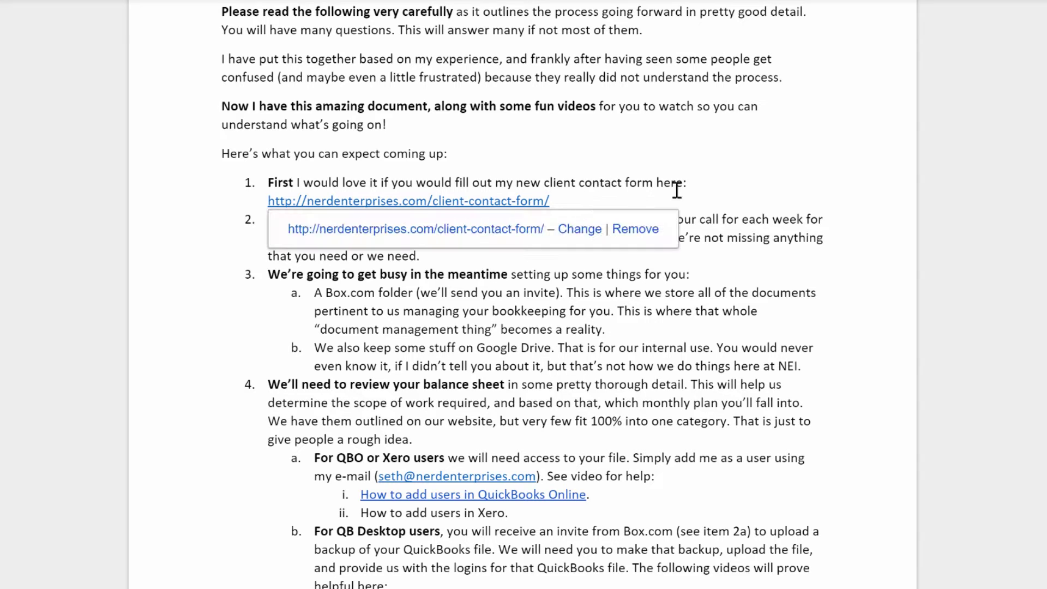
click(743, 240)
click(445, 256)
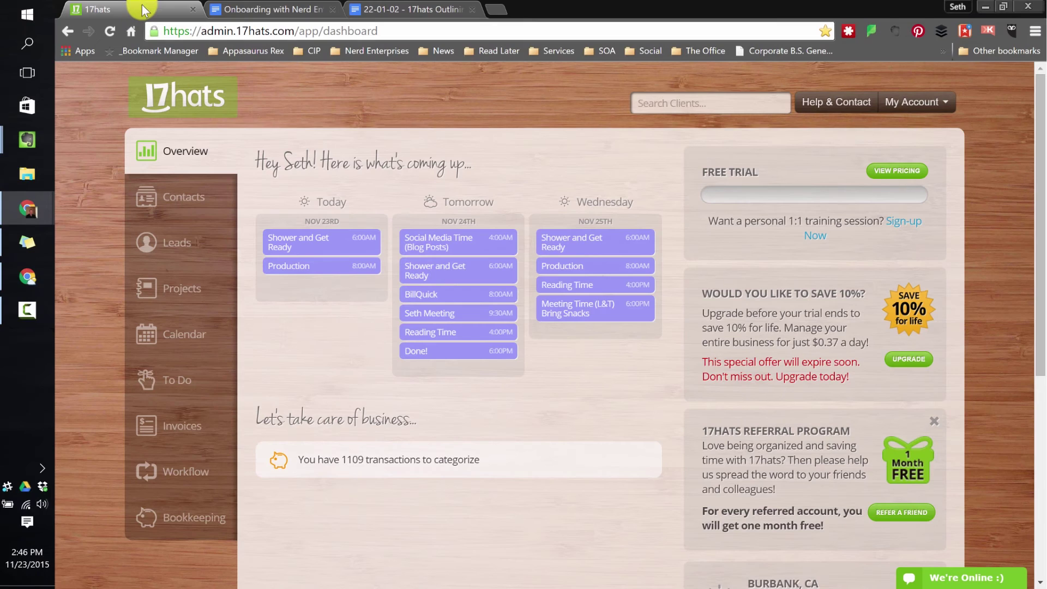
Step: Open the Test flow template under Workflows and start a new To Do item
click(177, 472)
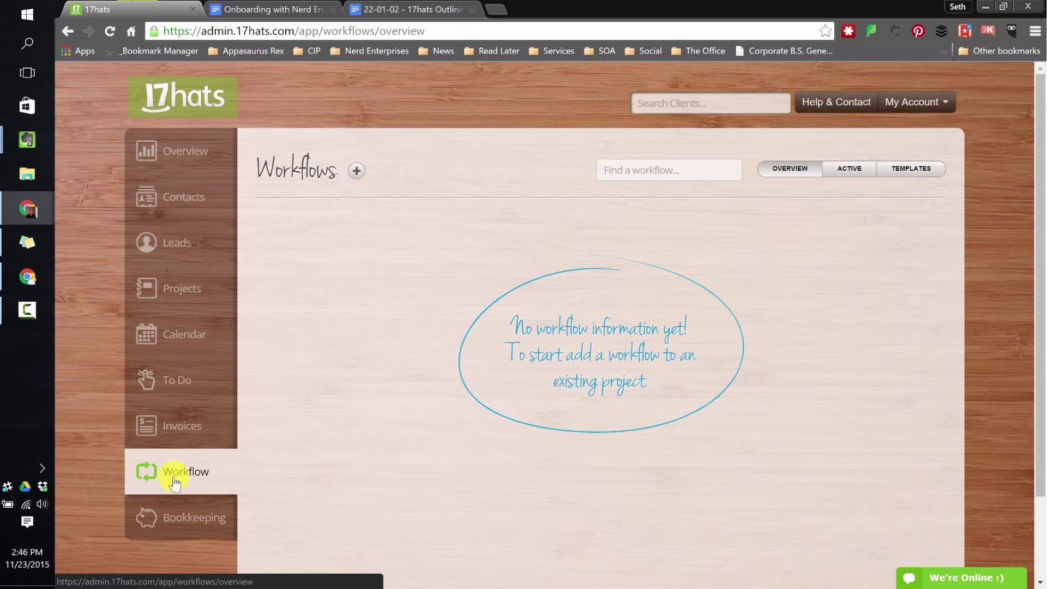
click(925, 173)
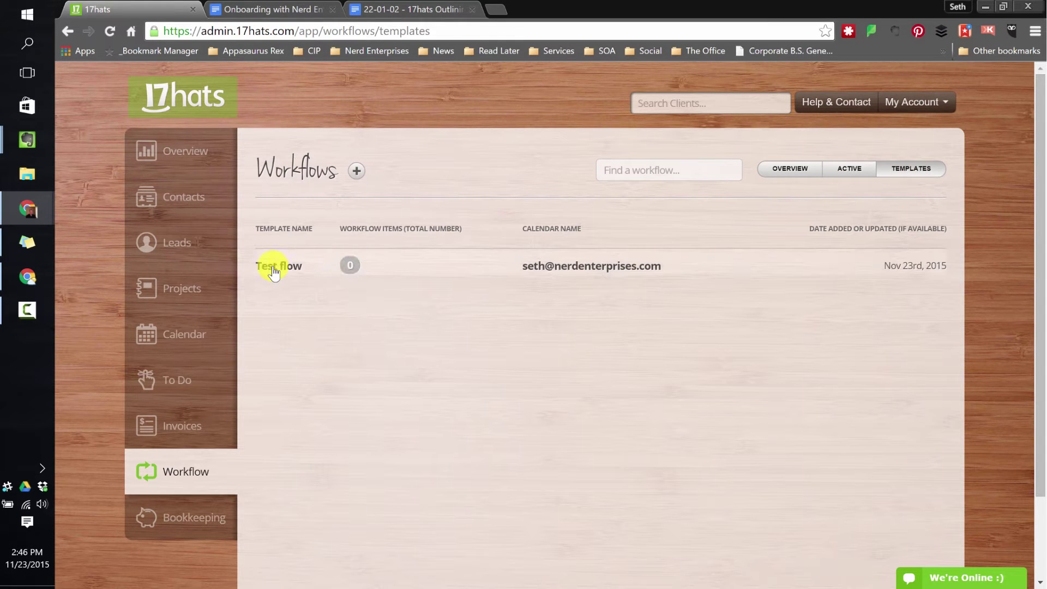
click(274, 267)
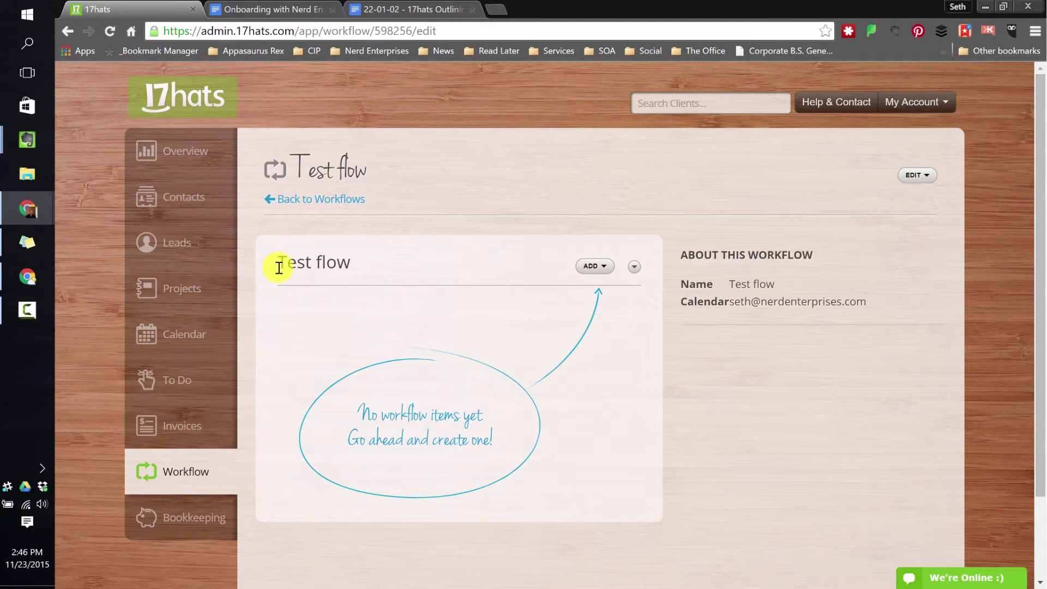
click(593, 267)
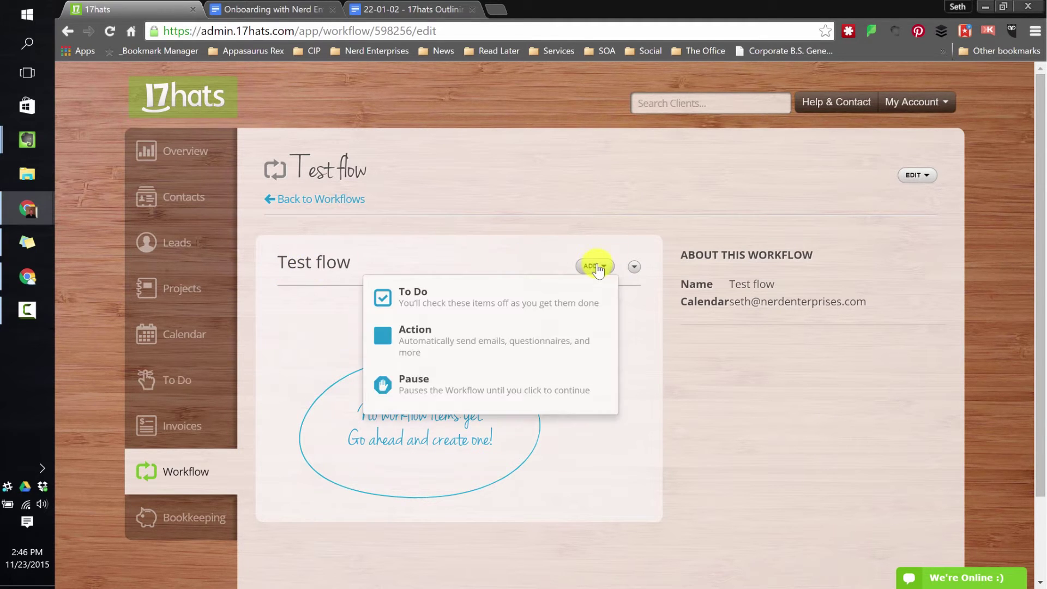
click(429, 304)
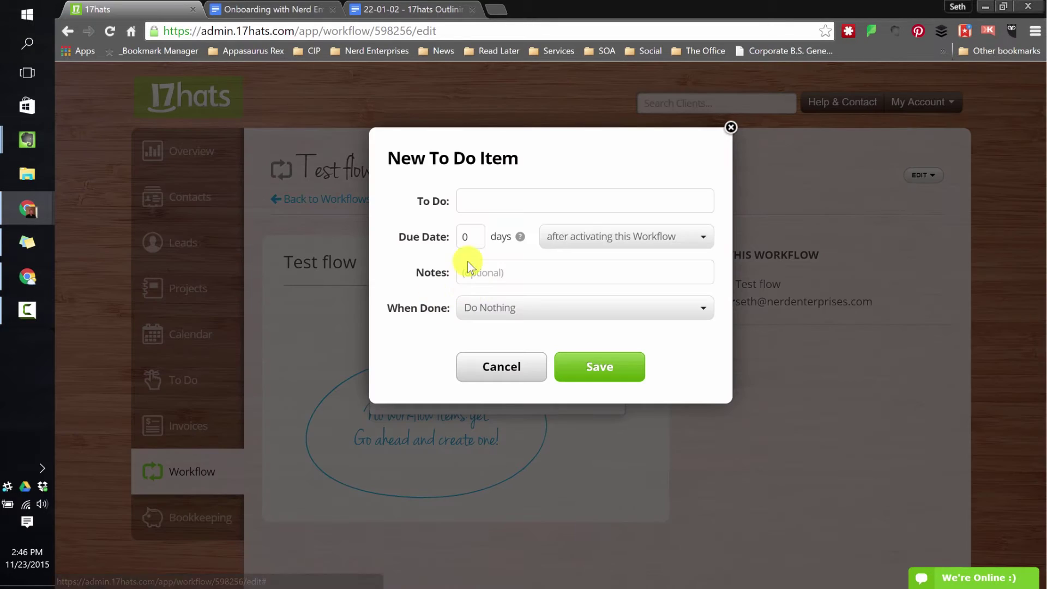
Step: Inspect the to-do's Due Date and When Done choices, then close it without saving
click(493, 202)
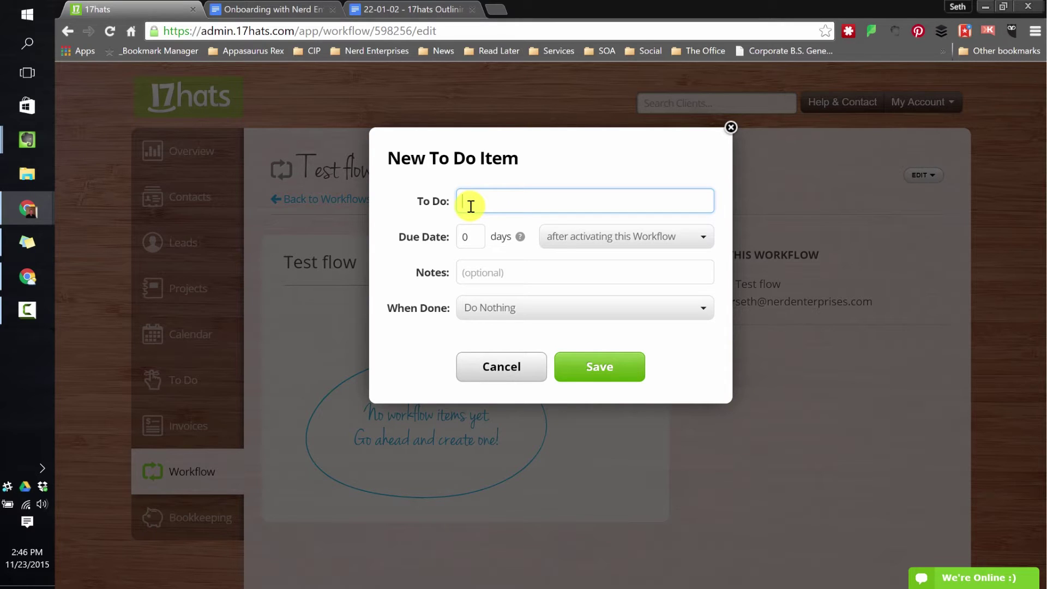
click(562, 240)
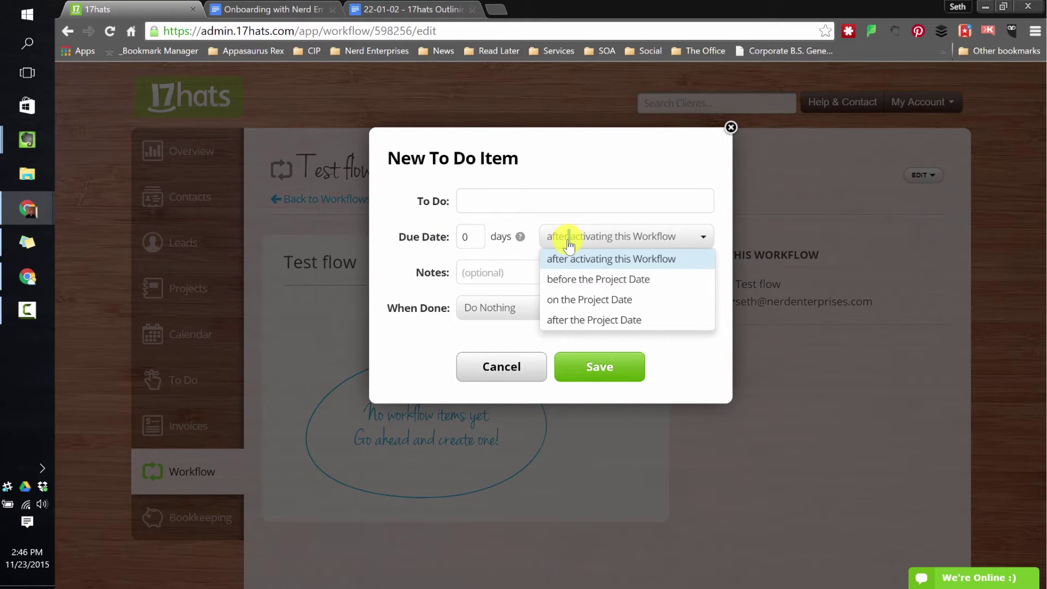
click(568, 246)
click(489, 311)
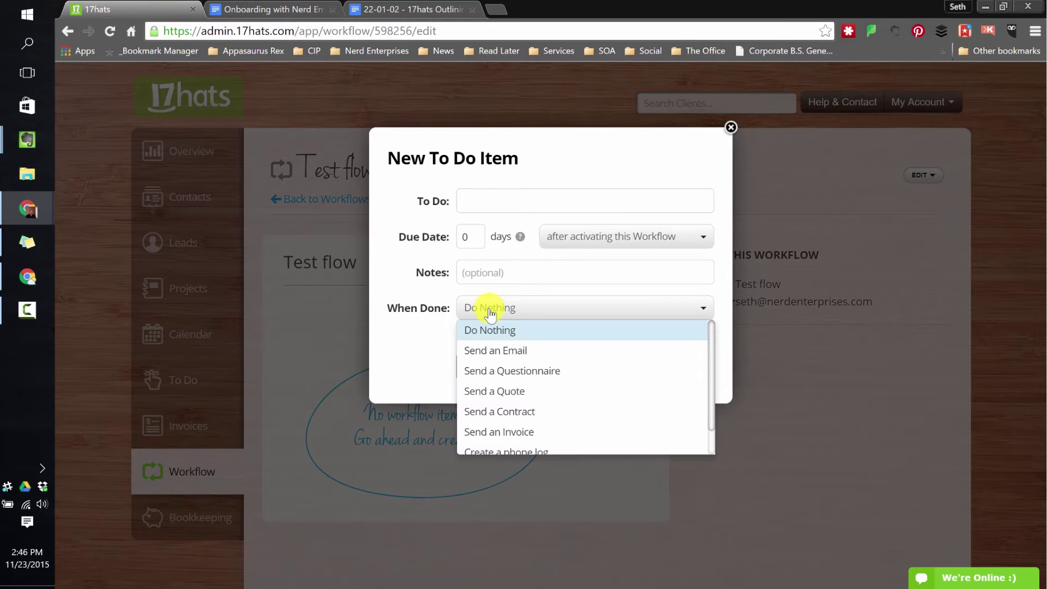
click(731, 129)
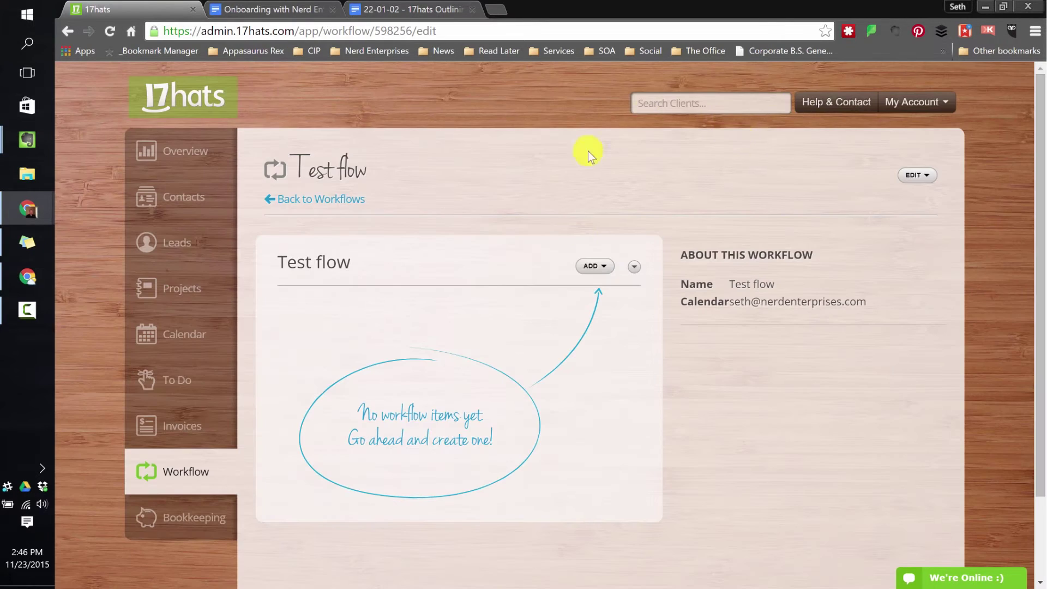
Step: Start a new action item on Test flow with Send an Email as the action
click(600, 268)
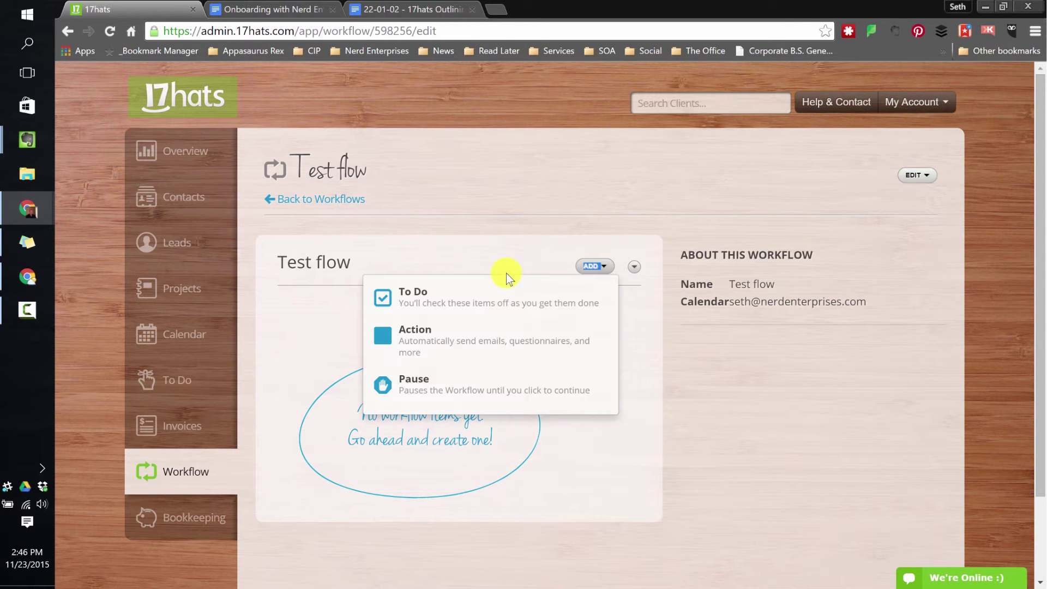
click(411, 346)
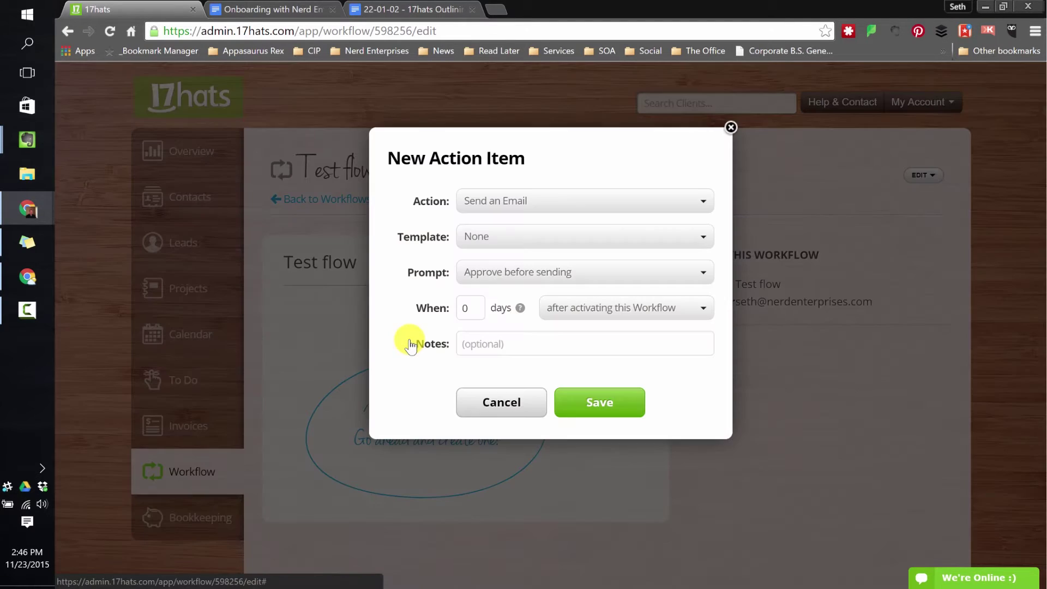
click(524, 206)
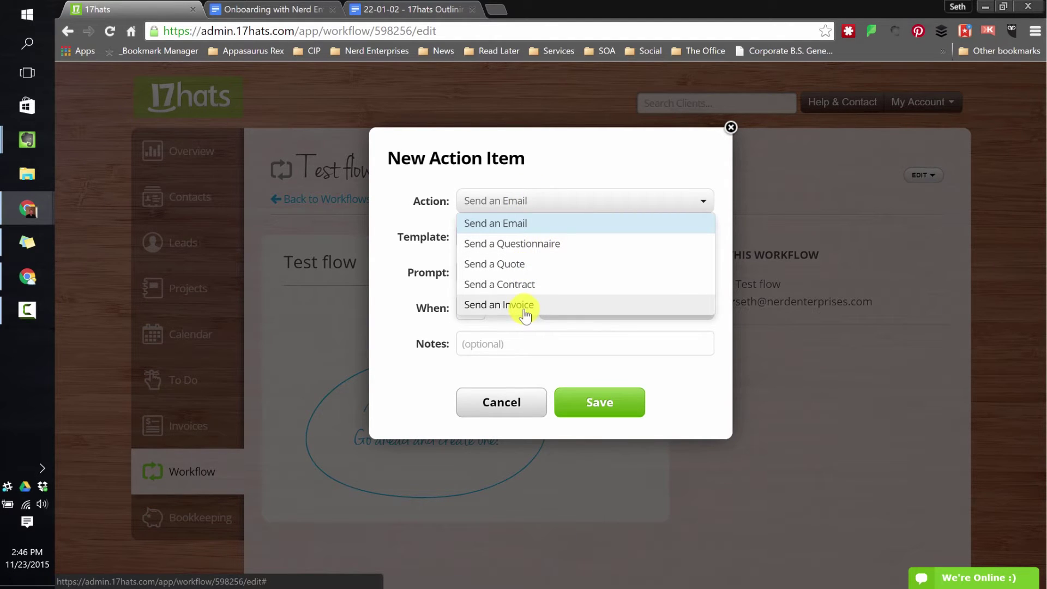
click(507, 200)
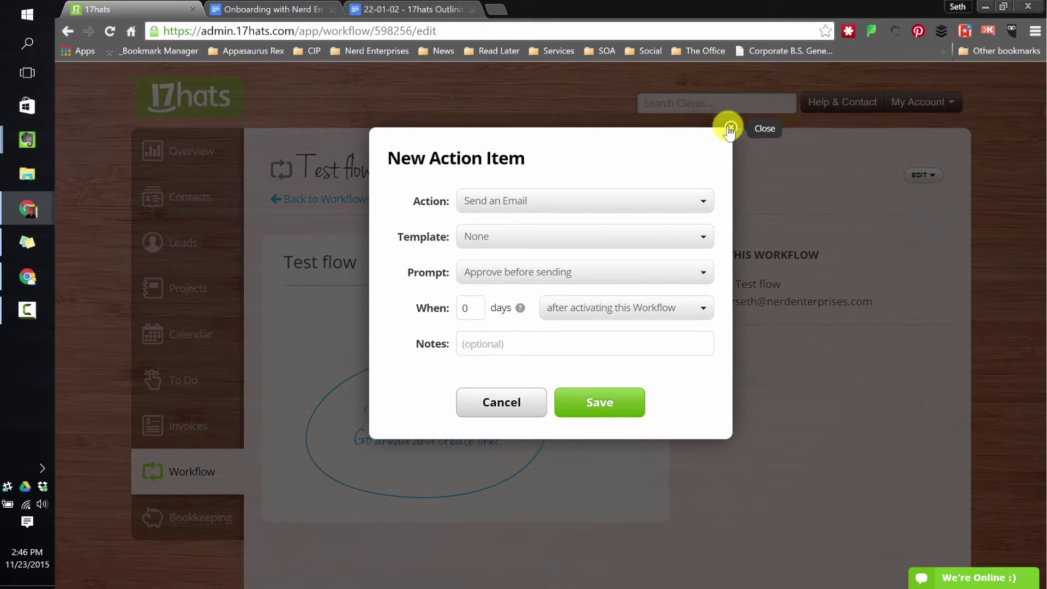
Step: Select all text in the onboarding document, then return to the action item's type choices
click(269, 9)
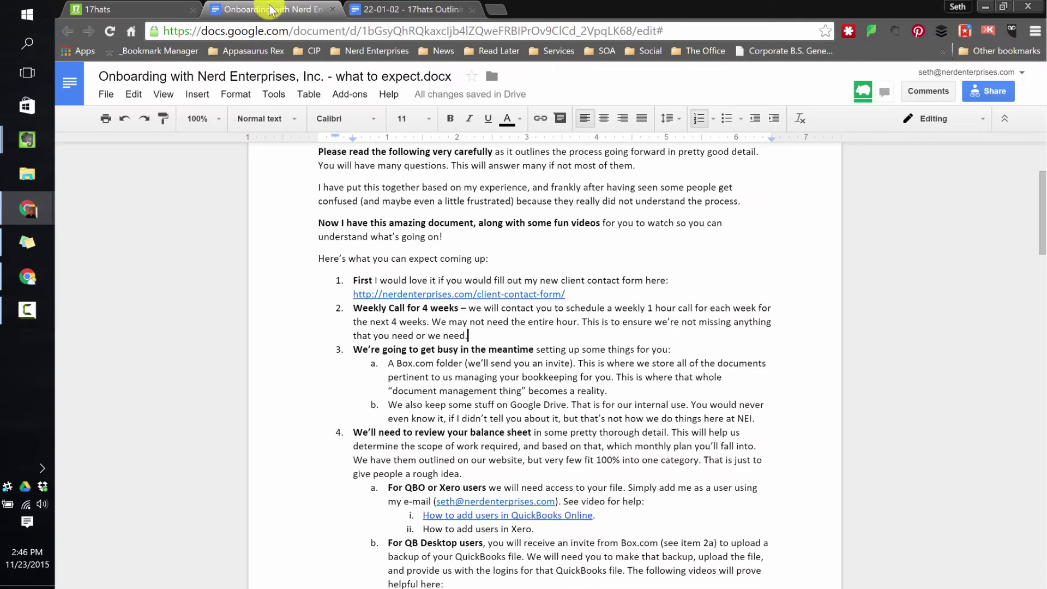
key(ctrl+a)
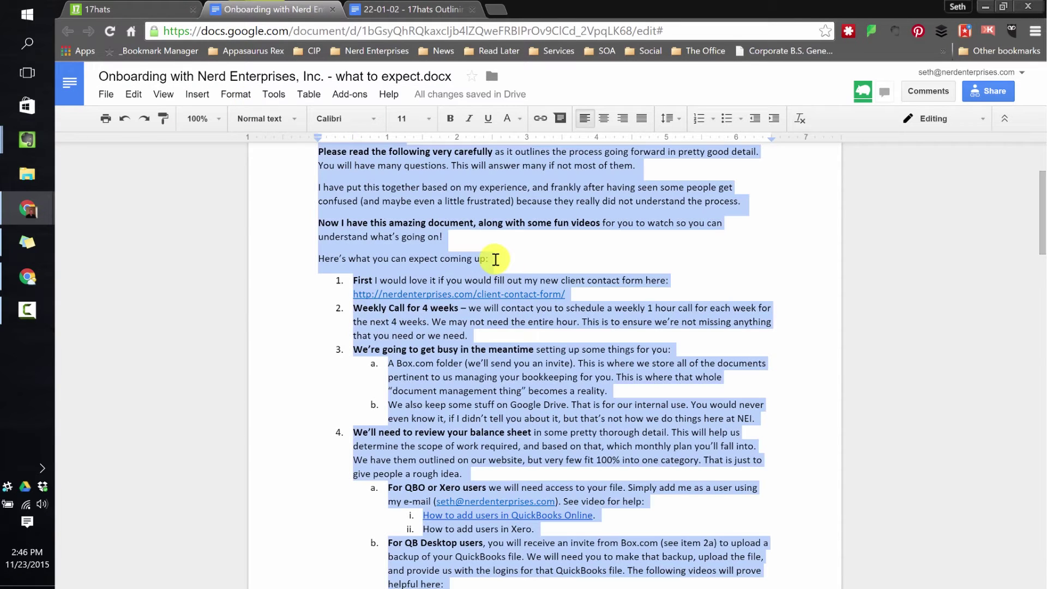
click(147, 11)
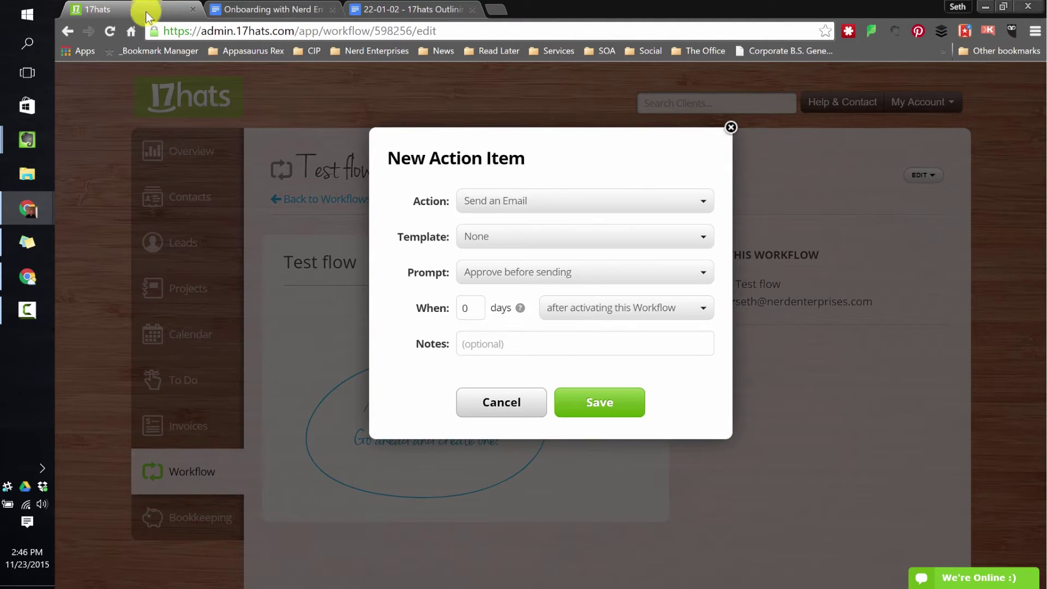
click(488, 202)
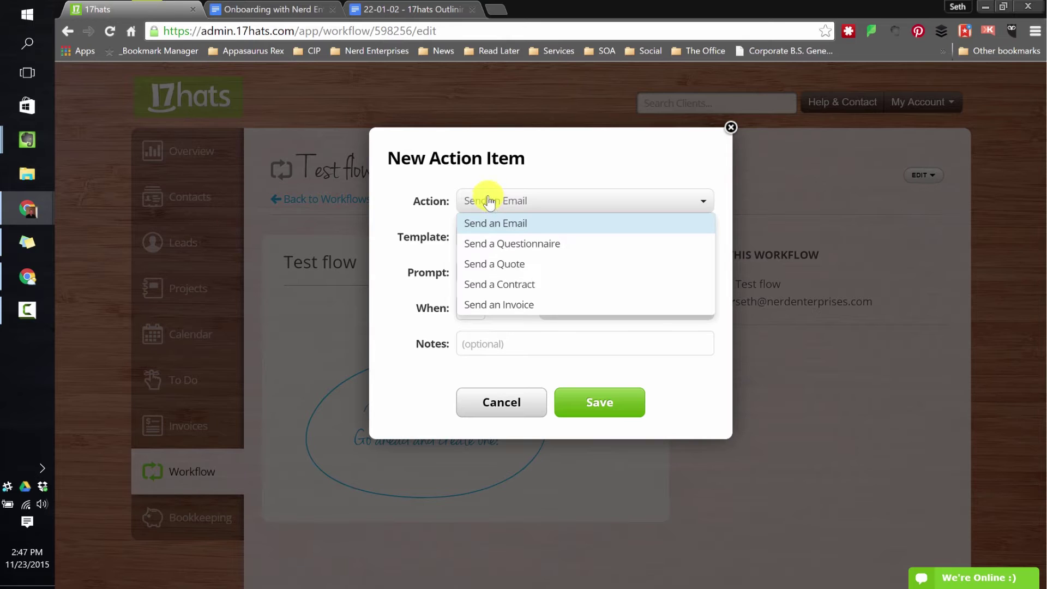
Step: Keep Send an Email, begin a new e-mail template, then cancel it unsaved
click(508, 225)
click(492, 227)
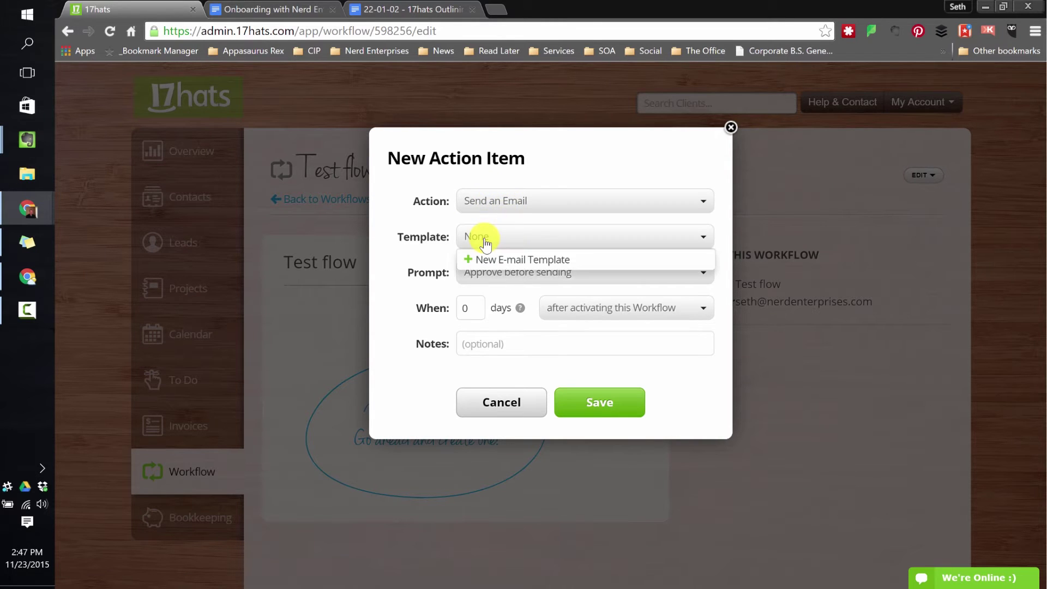
click(523, 260)
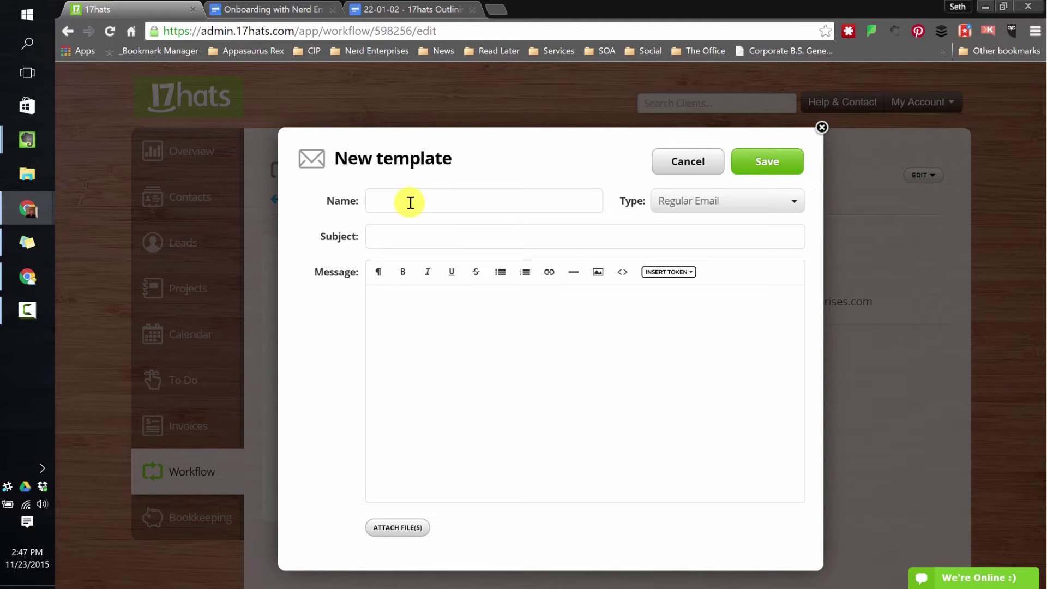
click(410, 203)
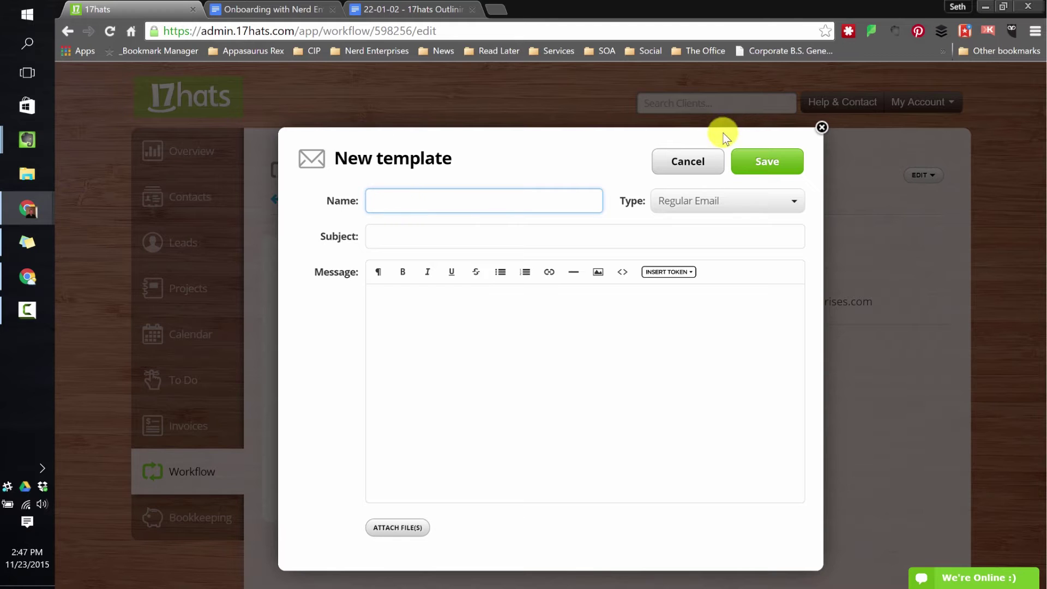
click(710, 152)
click(709, 153)
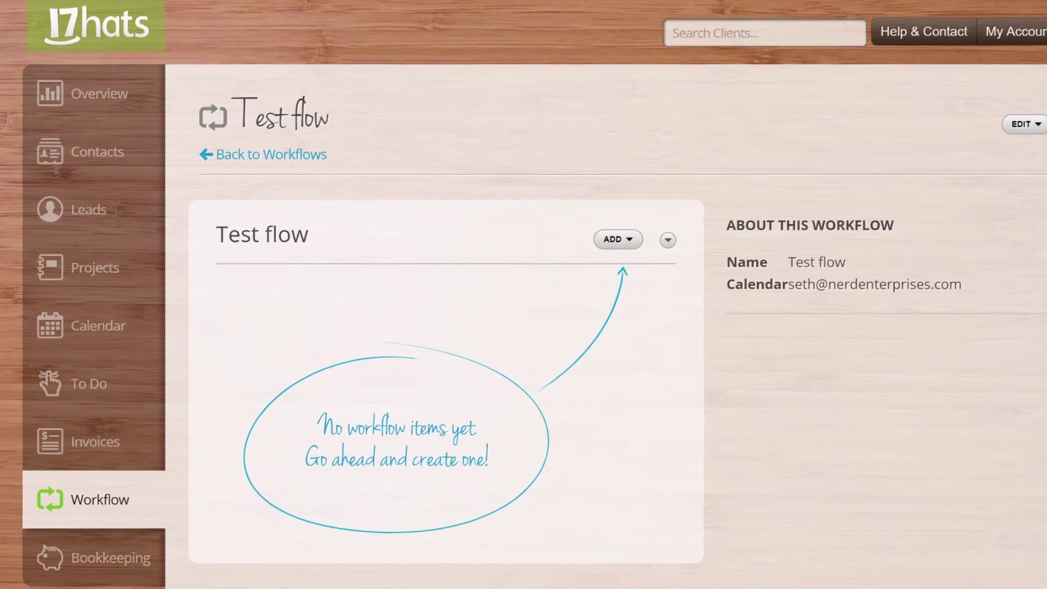
Step: Select the (e-mail), (To do) and (to do 7 days later) labels on outline steps 2–4
click(366, 5)
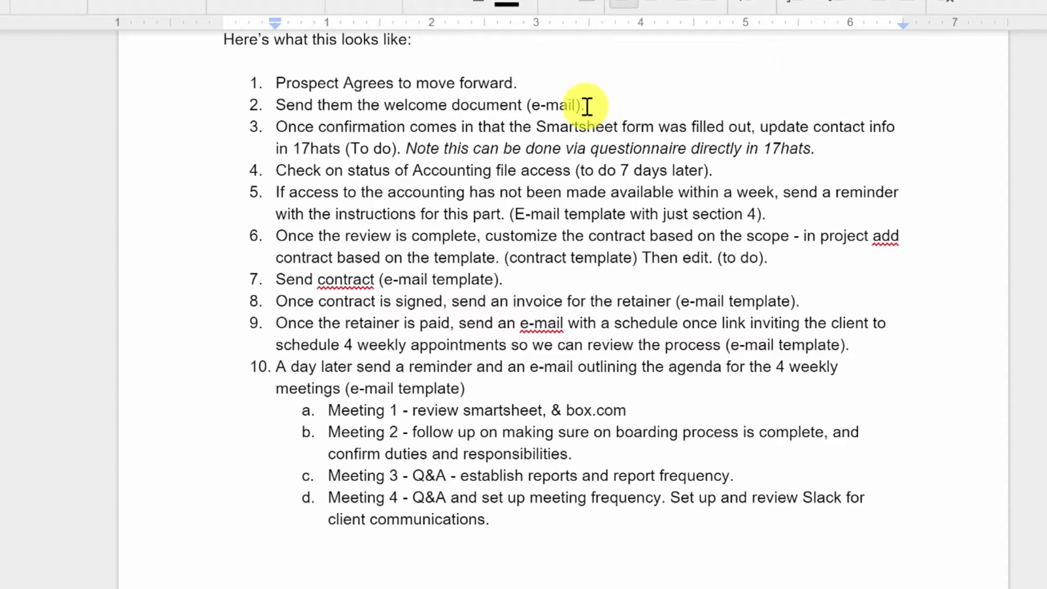
mouse_move(580, 104)
mouse_down()
mouse_move(530, 105)
mouse_move(565, 108)
mouse_up()
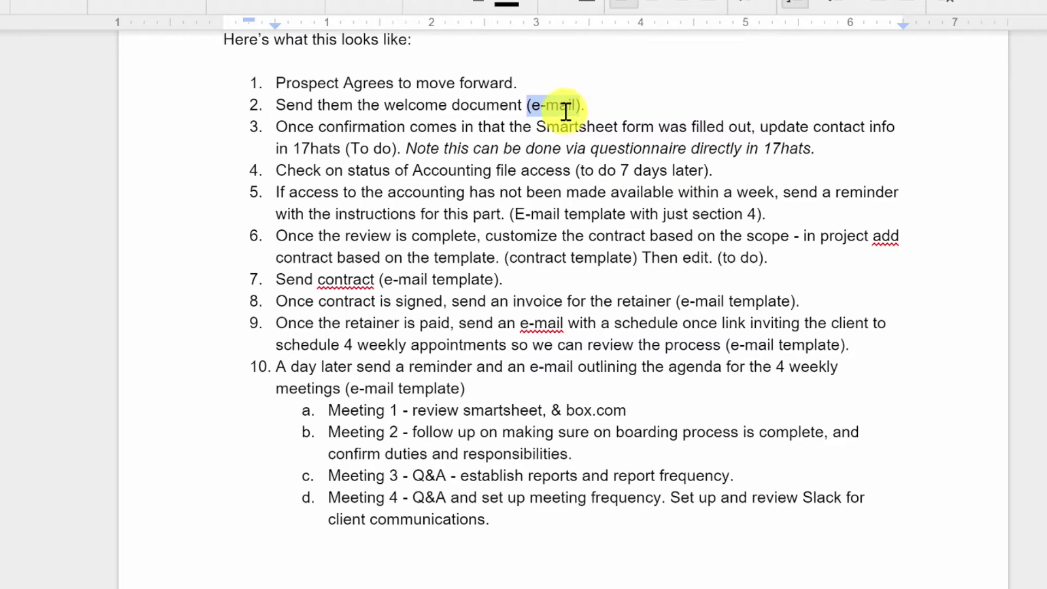
drag(341, 149, 395, 147)
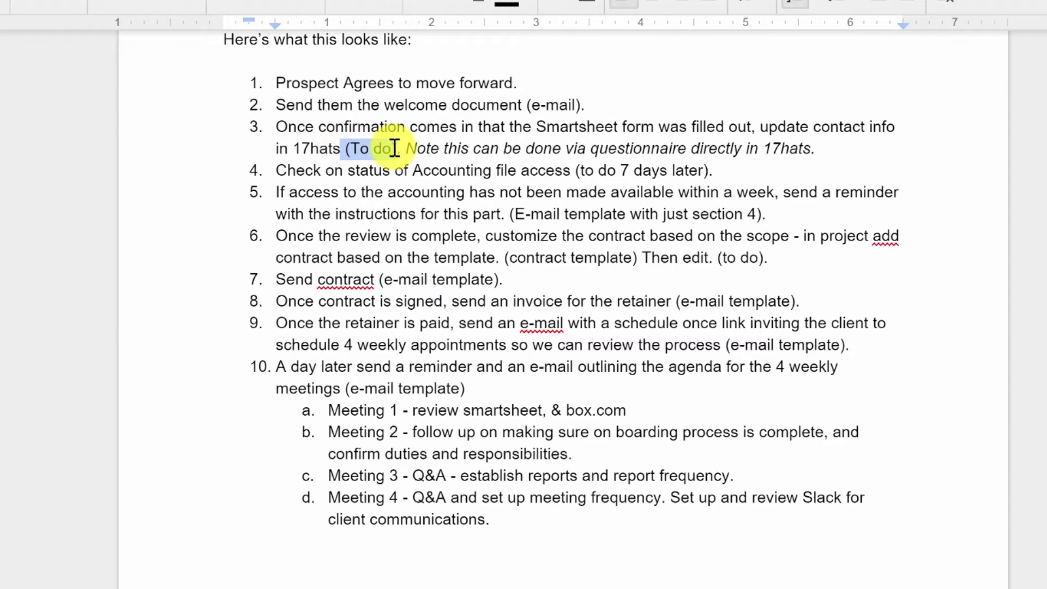
click(576, 170)
drag(576, 171, 708, 171)
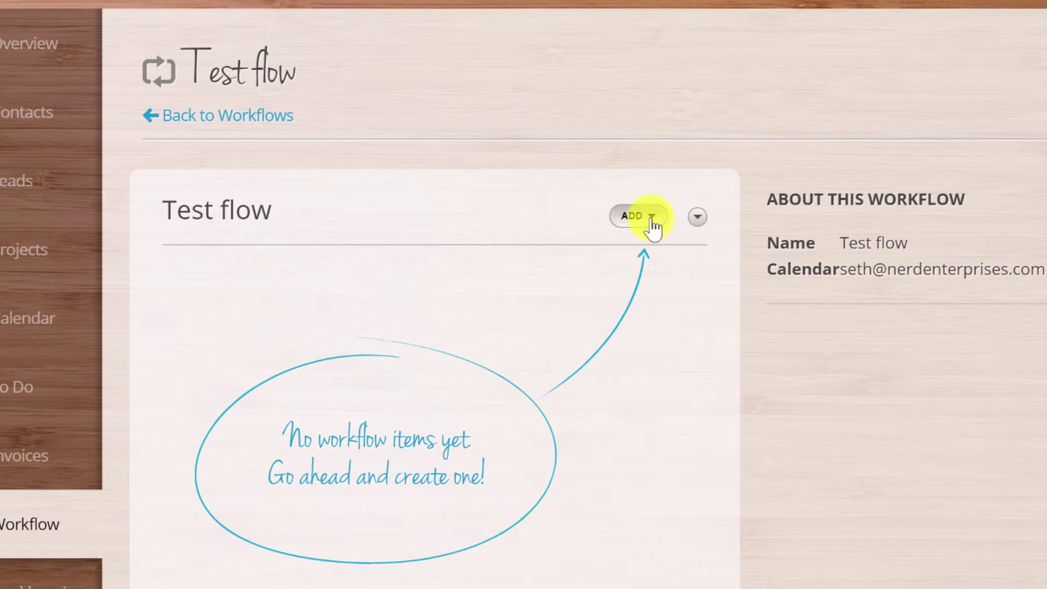
click(651, 223)
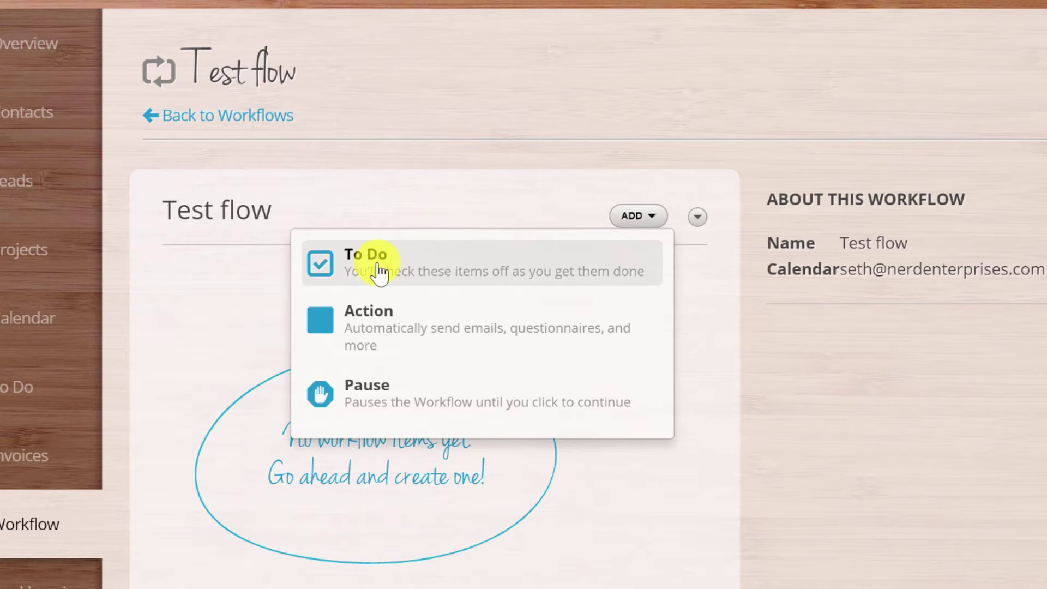
Step: Start an action with a new e-mail template, close it unsaved, and go back to Workflows
click(347, 157)
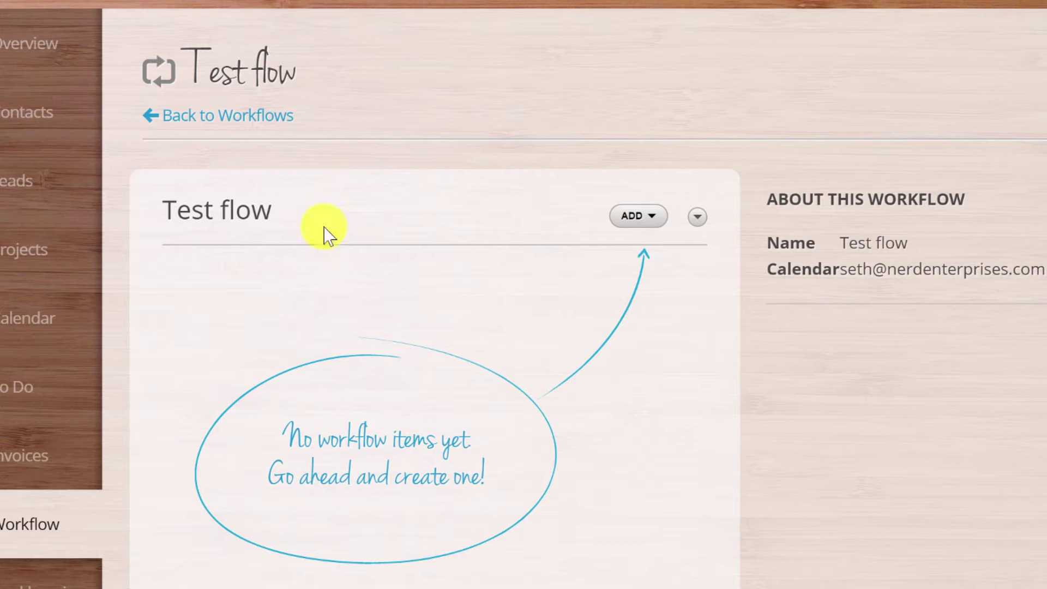
click(636, 218)
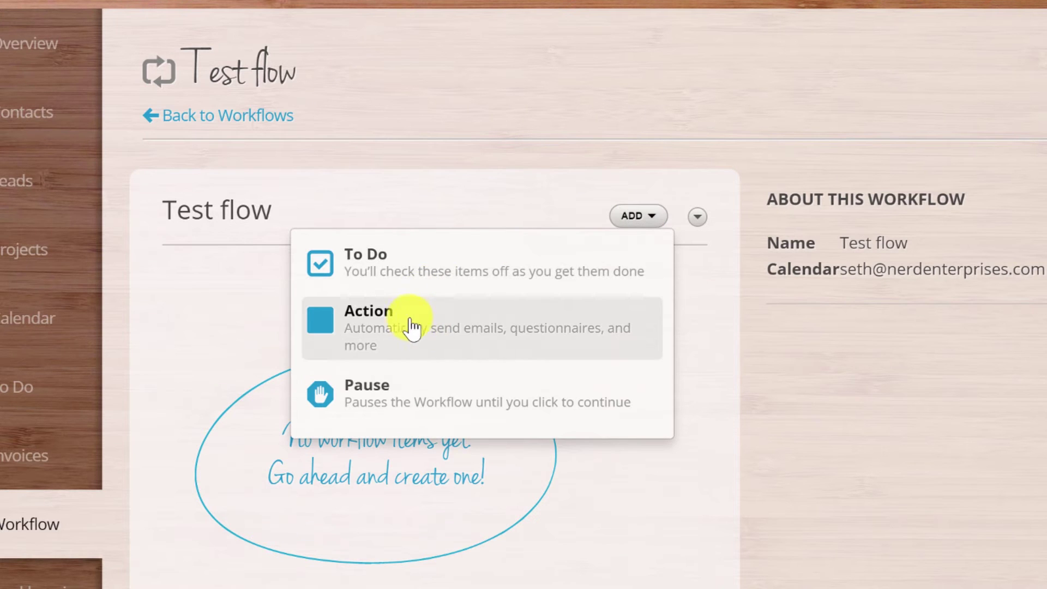
click(411, 326)
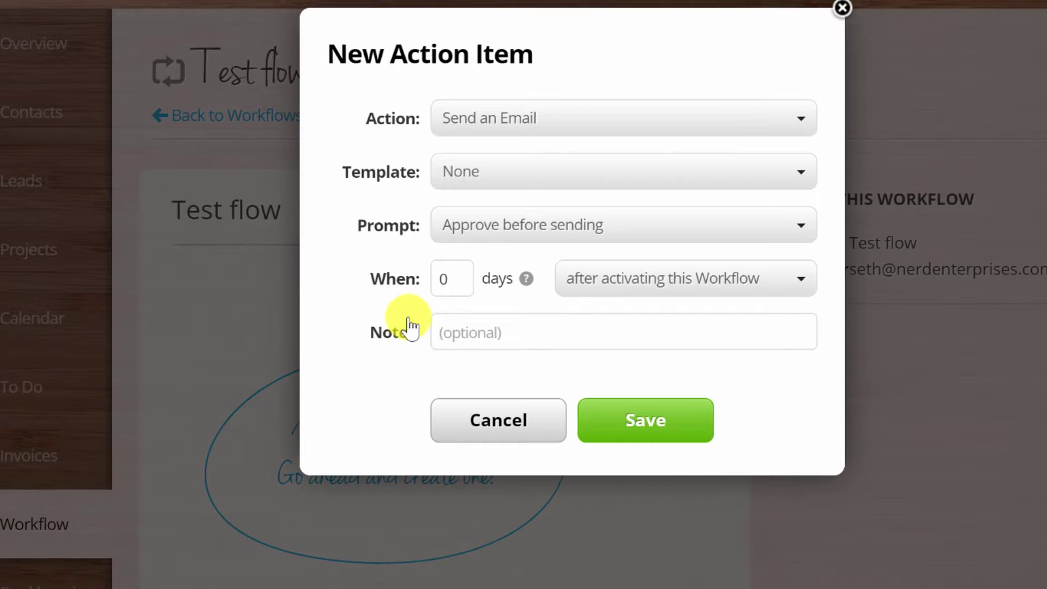
click(494, 188)
click(486, 207)
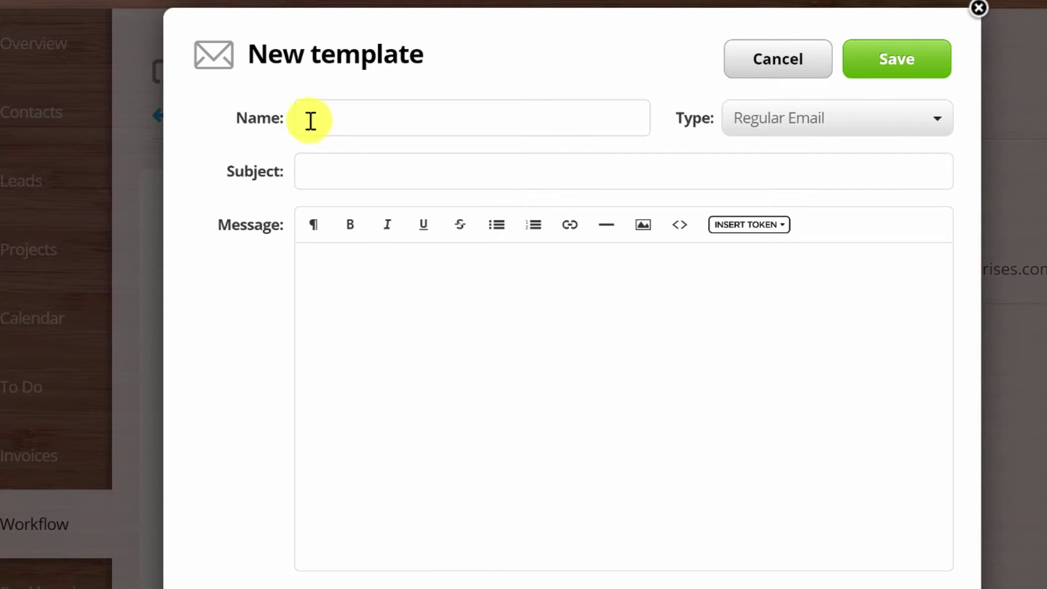
click(978, 8)
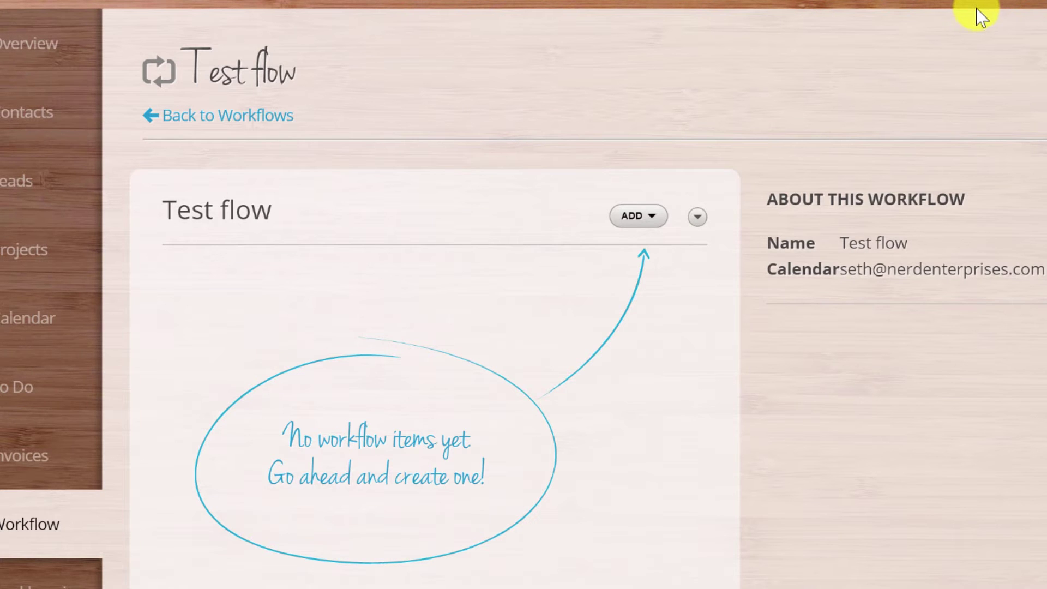
click(222, 116)
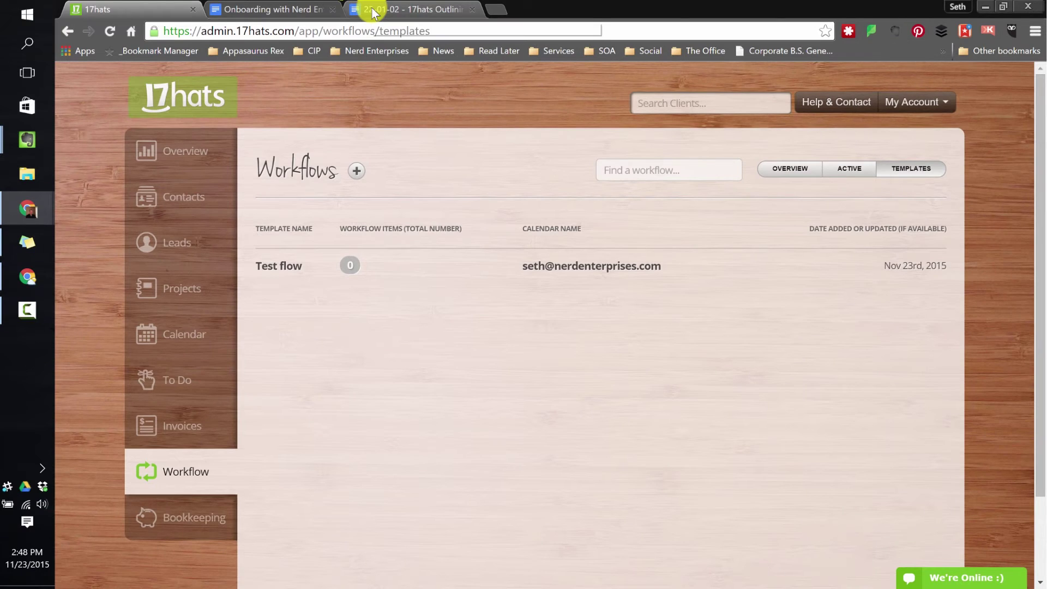
Step: Scroll the '22-01-02' outline to its numbered steps, clear the highlight, then return to 17hats
click(372, 12)
scroll(418, 232, up, 8)
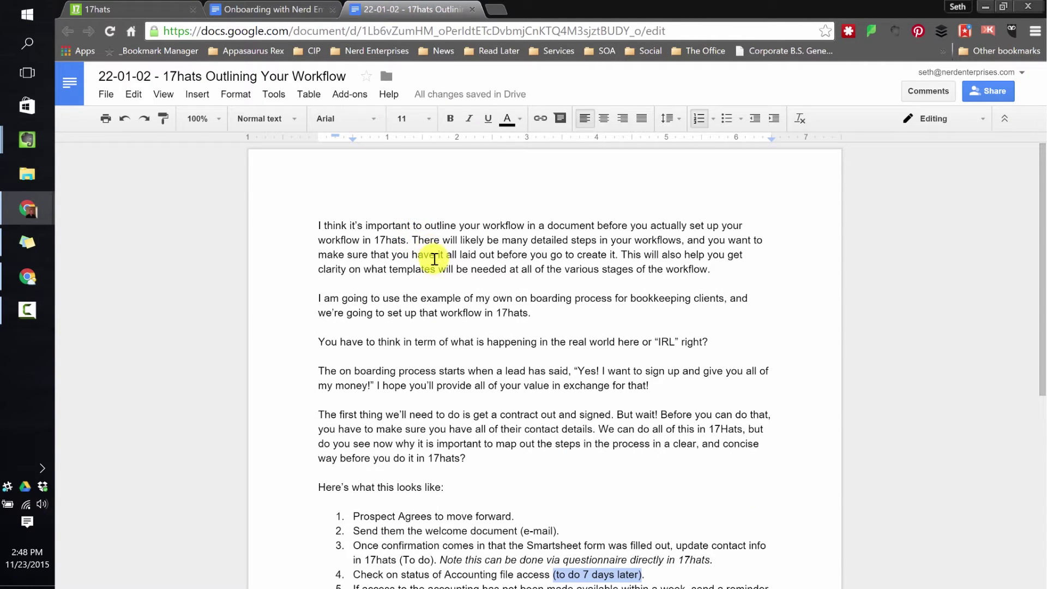
scroll(434, 258, down, 1)
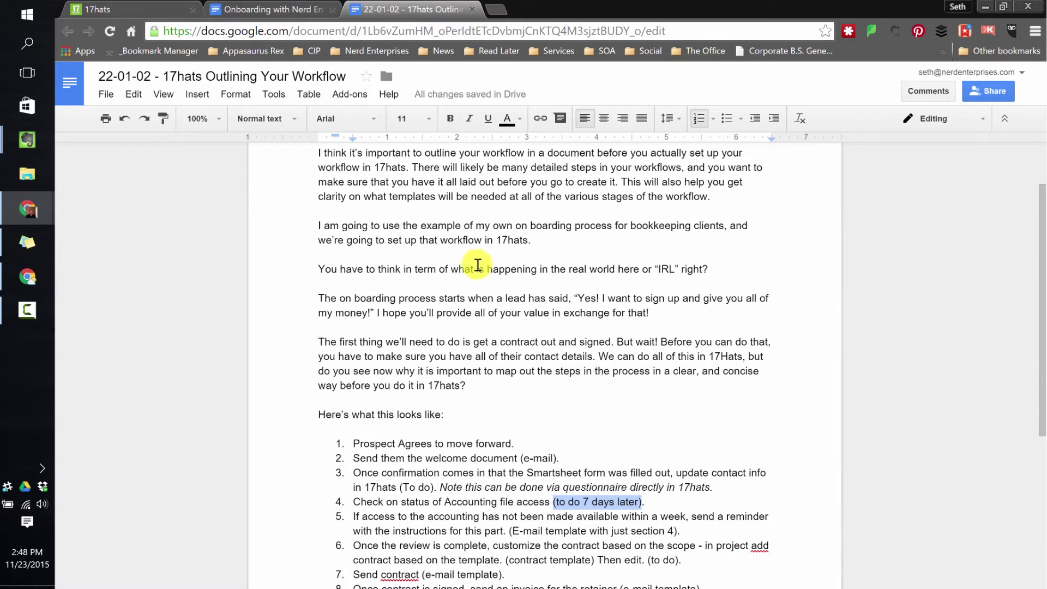
scroll(477, 265, down, 2)
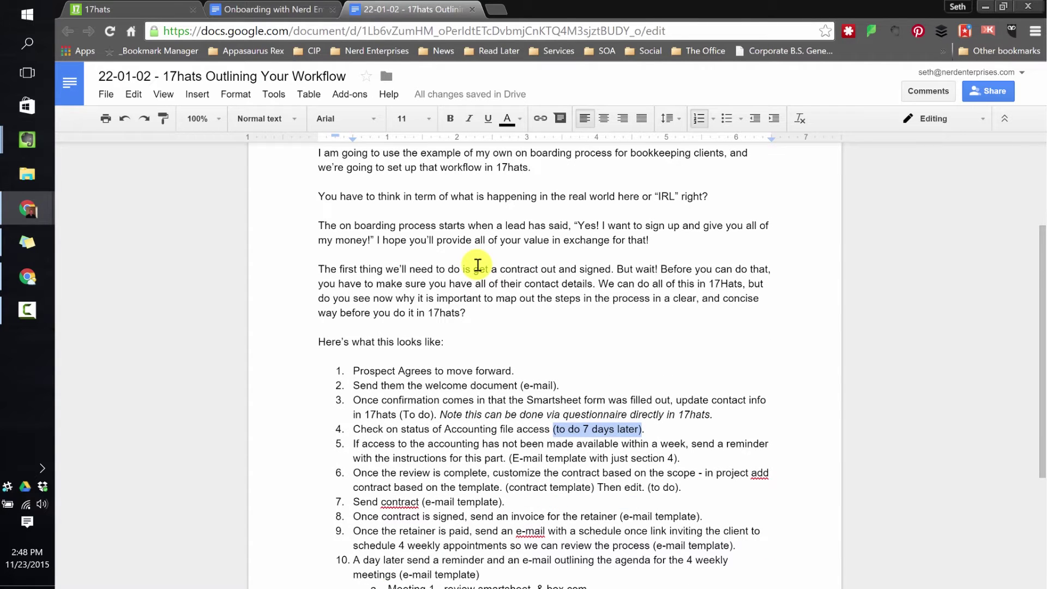
scroll(477, 265, down, 2)
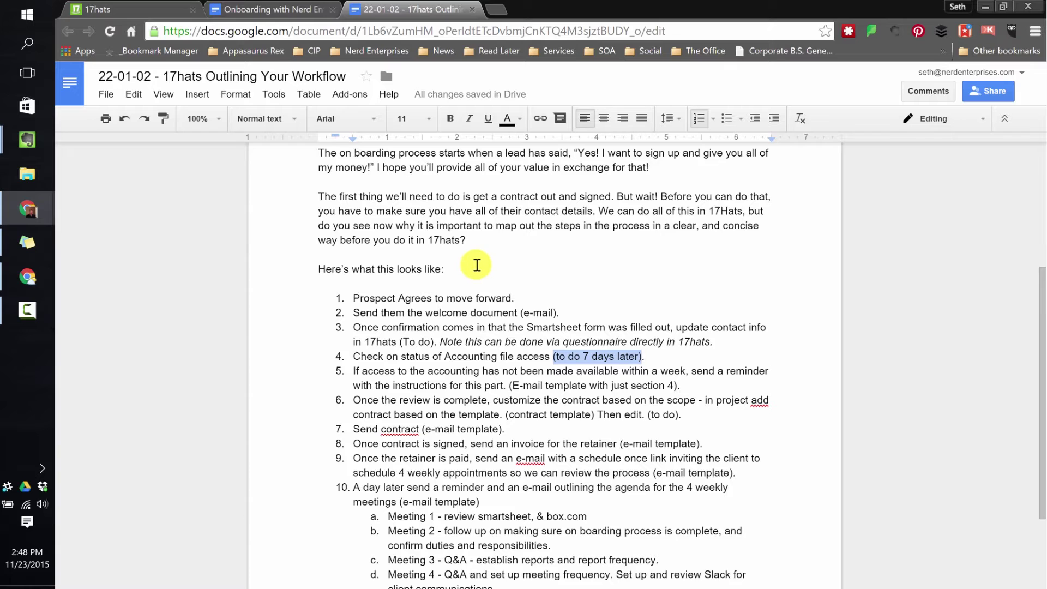
click(597, 211)
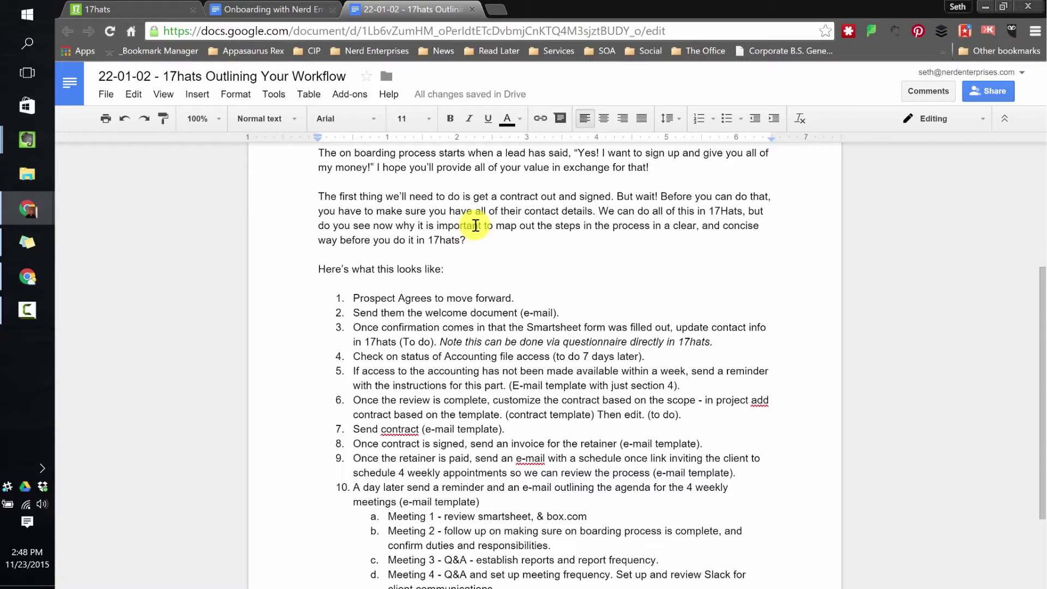
click(490, 242)
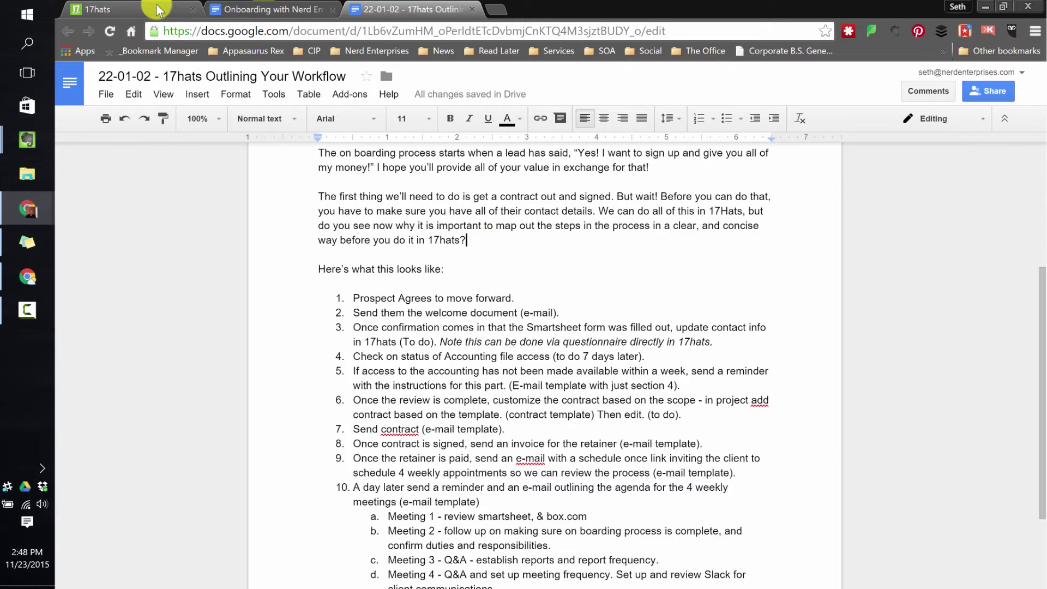
click(130, 9)
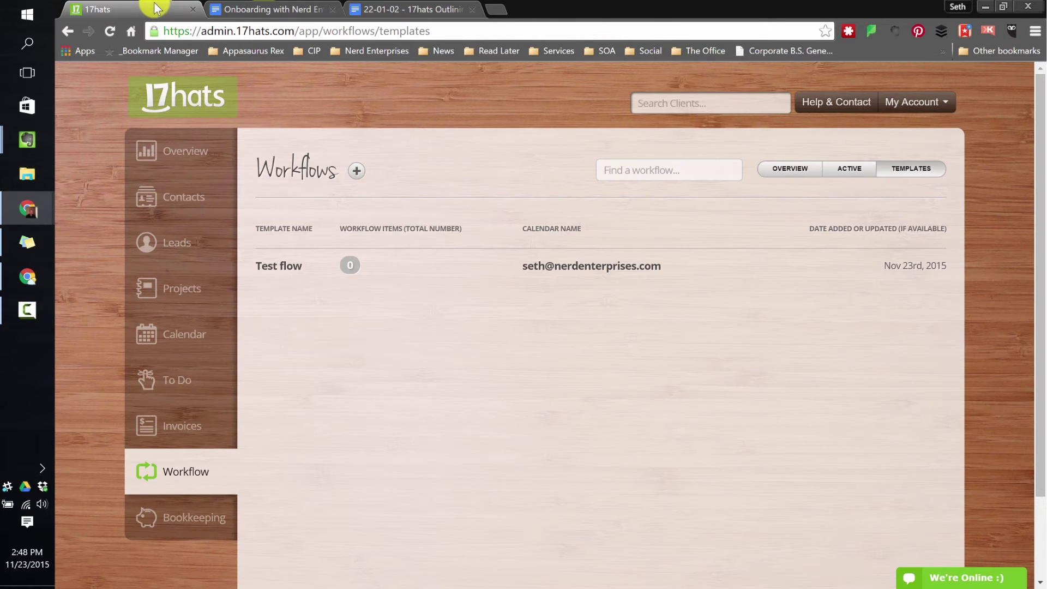
Step: Open the empty Test flow workflow, then switch back to the '22-01-02' outline document
click(289, 266)
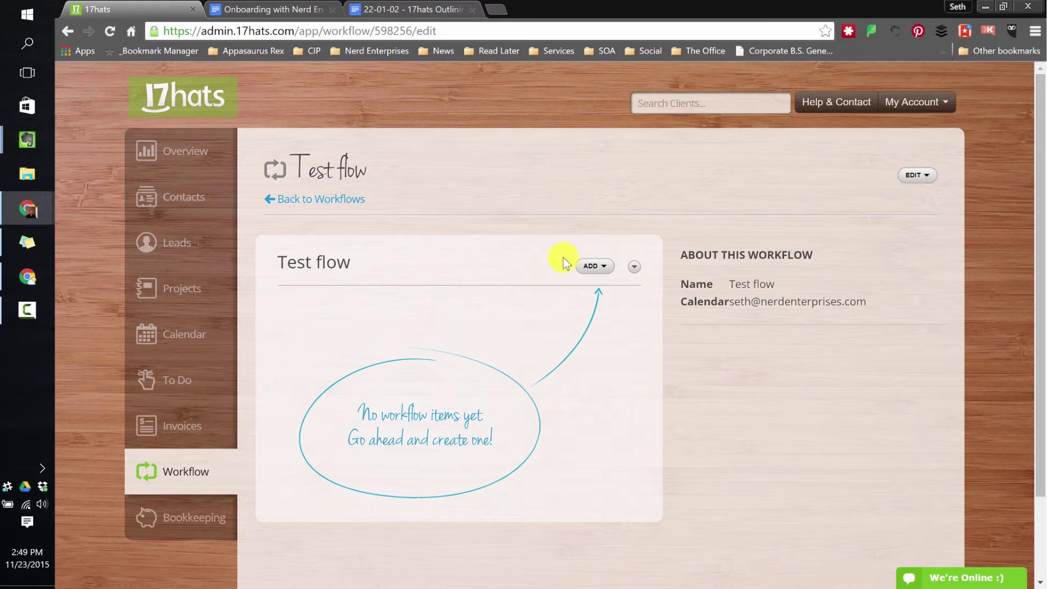
click(387, 12)
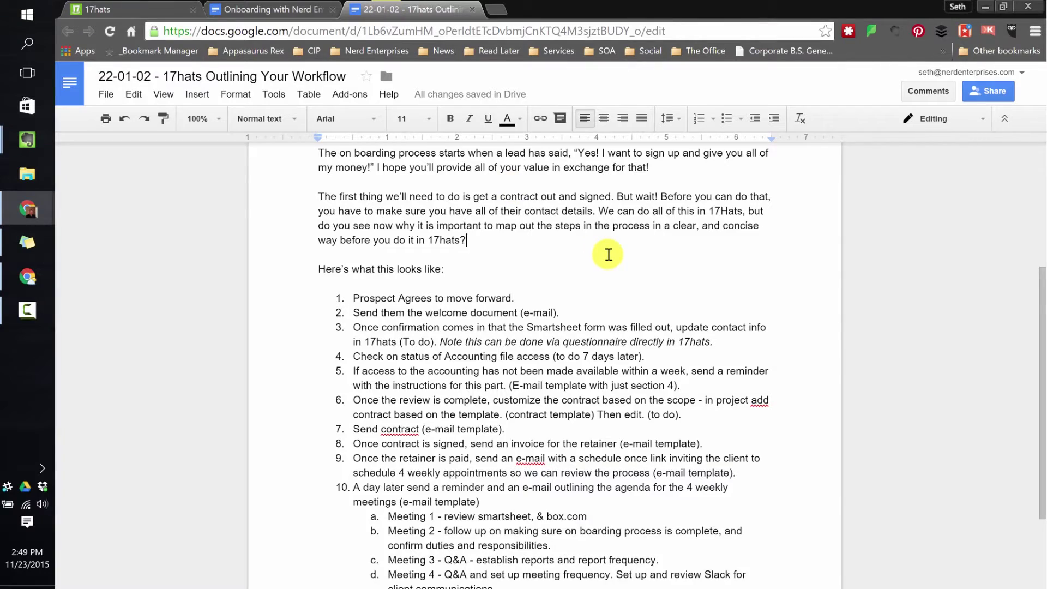
Step: In the workflow outline, select the word 'e-mail' in step 2
scroll(605, 253, down, 3)
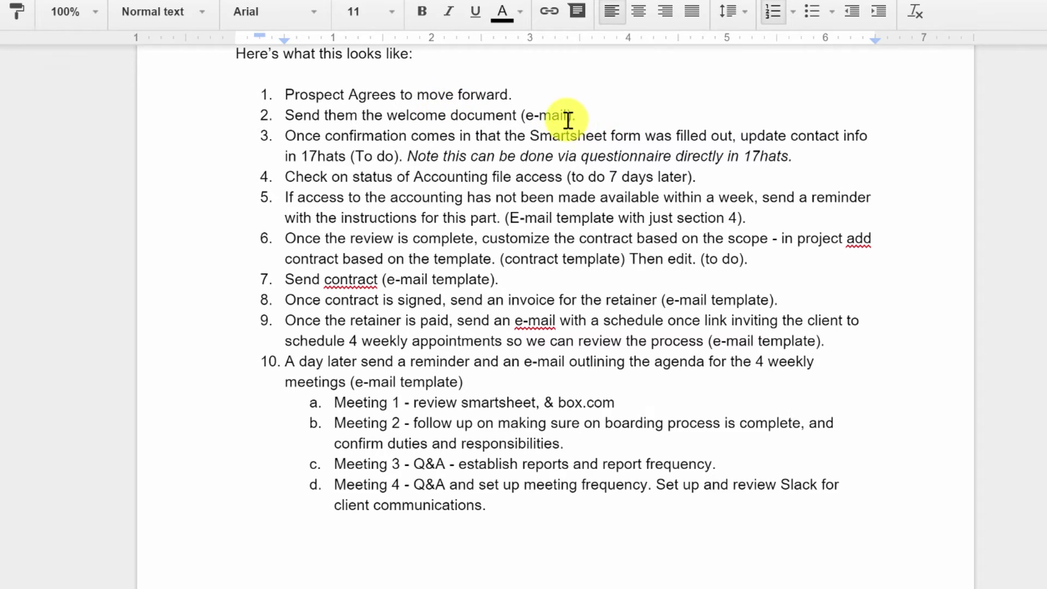
click(530, 115)
drag(533, 115, 567, 115)
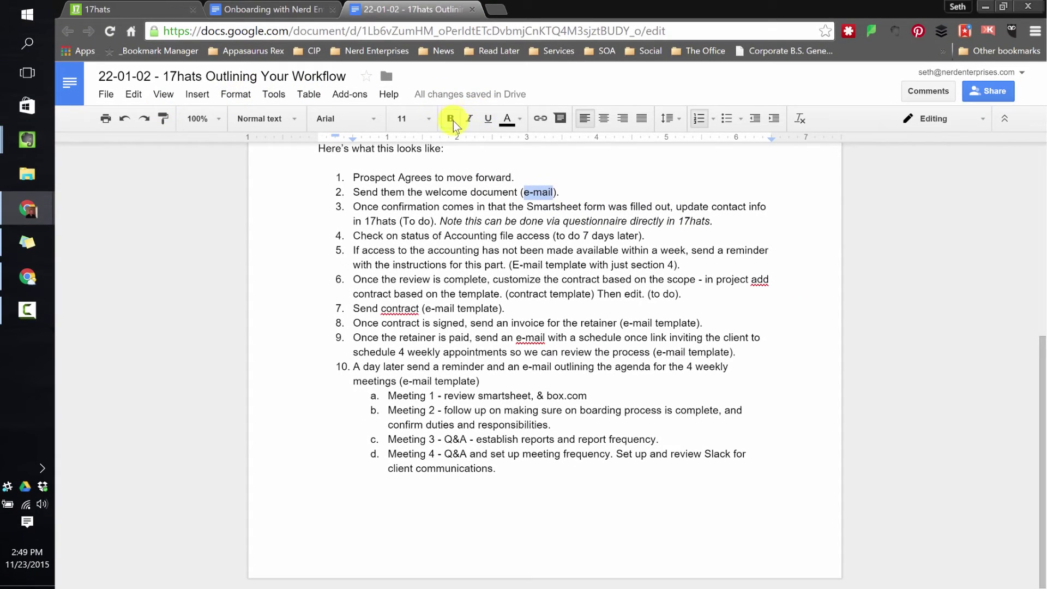
Step: Scroll through the client onboarding document to compare it with the outline
click(267, 10)
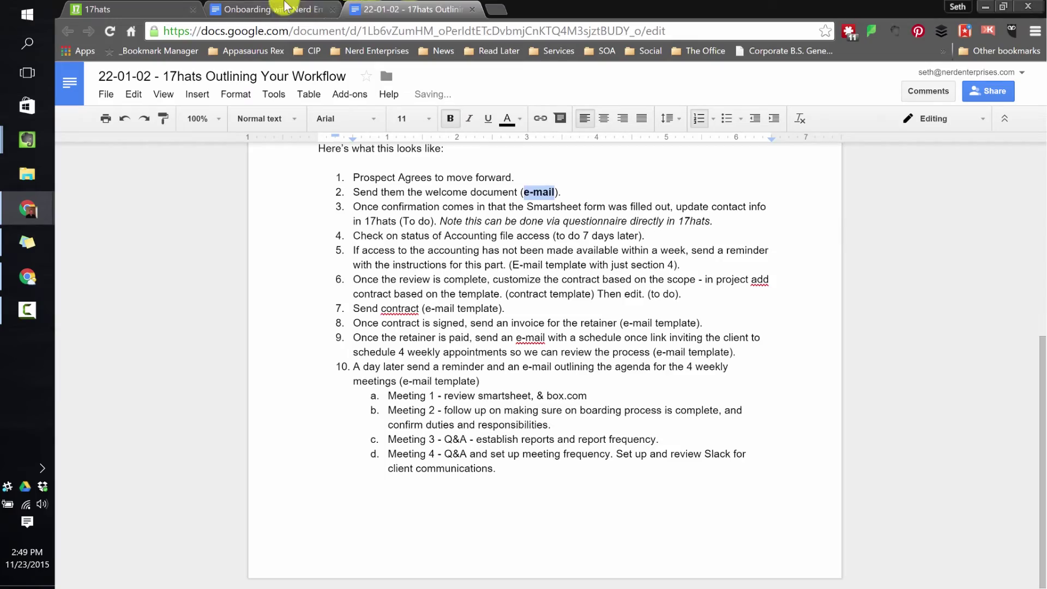
click(414, 201)
scroll(438, 259, up, 3)
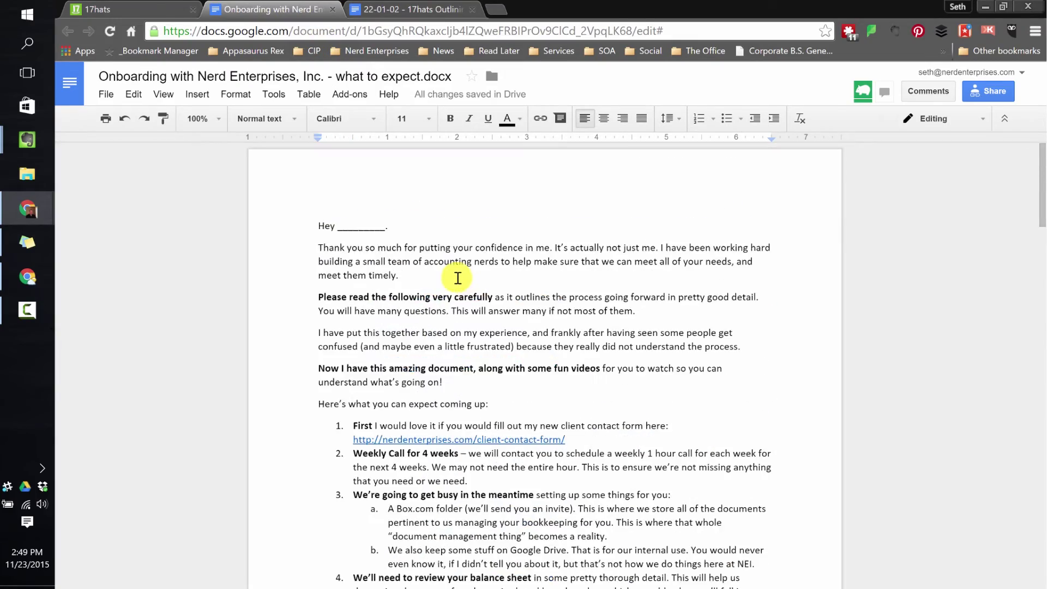
scroll(457, 278, down, 9)
scroll(457, 287, down, 16)
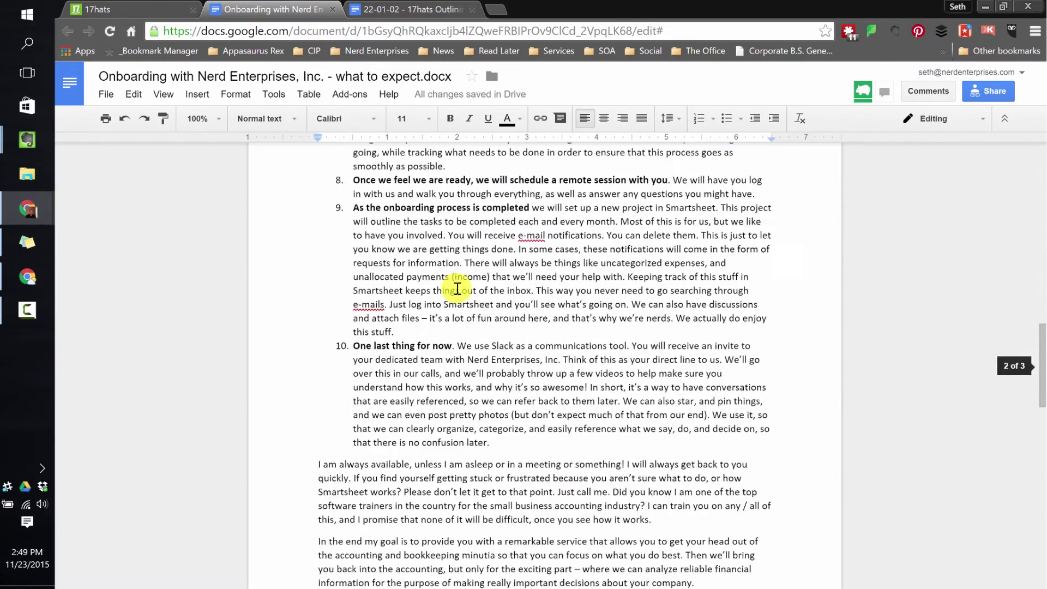
scroll(456, 288, up, 20)
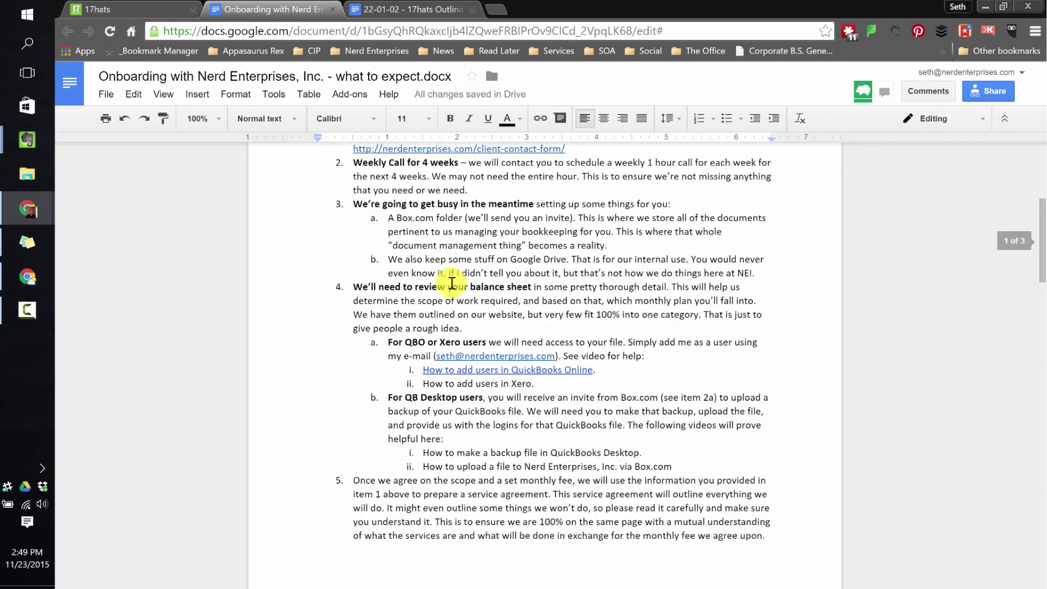
scroll(452, 283, down, 1)
scroll(451, 283, up, 1)
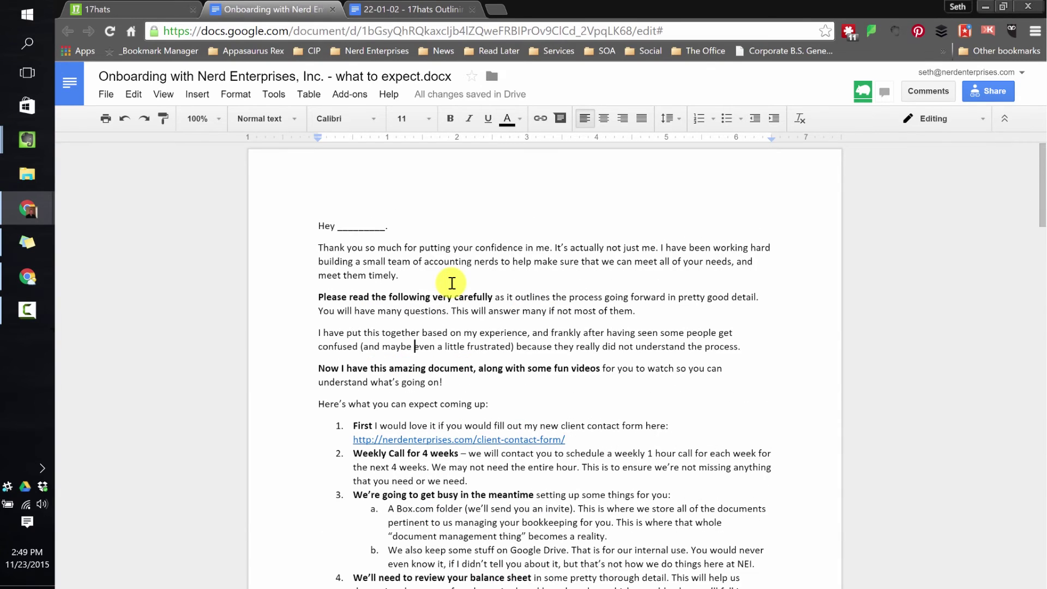
Step: Check the outline and the onboarding doc's contact form link, then return to 17hats' Test flow
click(388, 12)
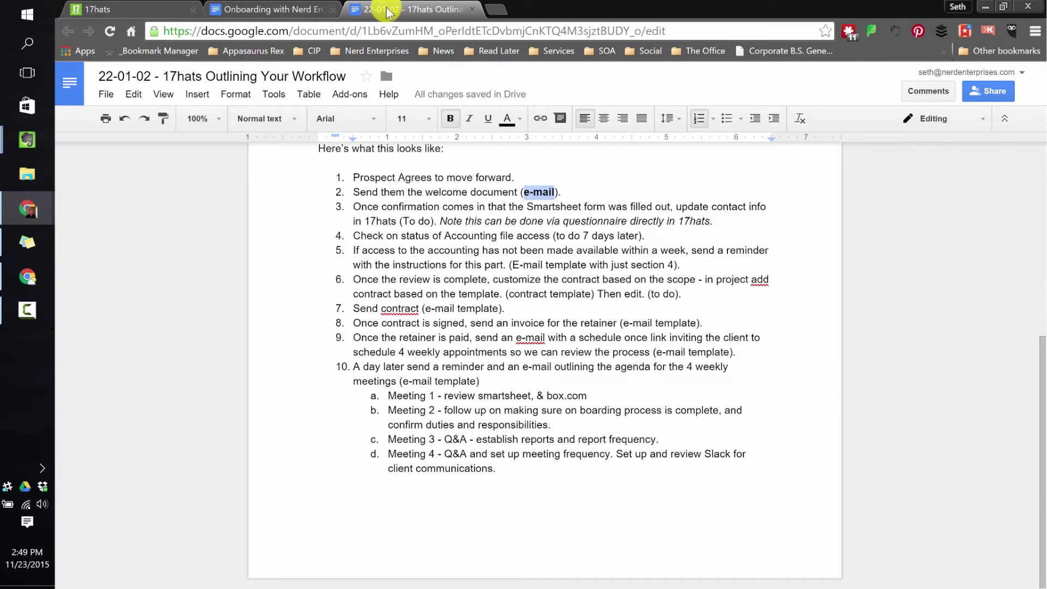
click(402, 207)
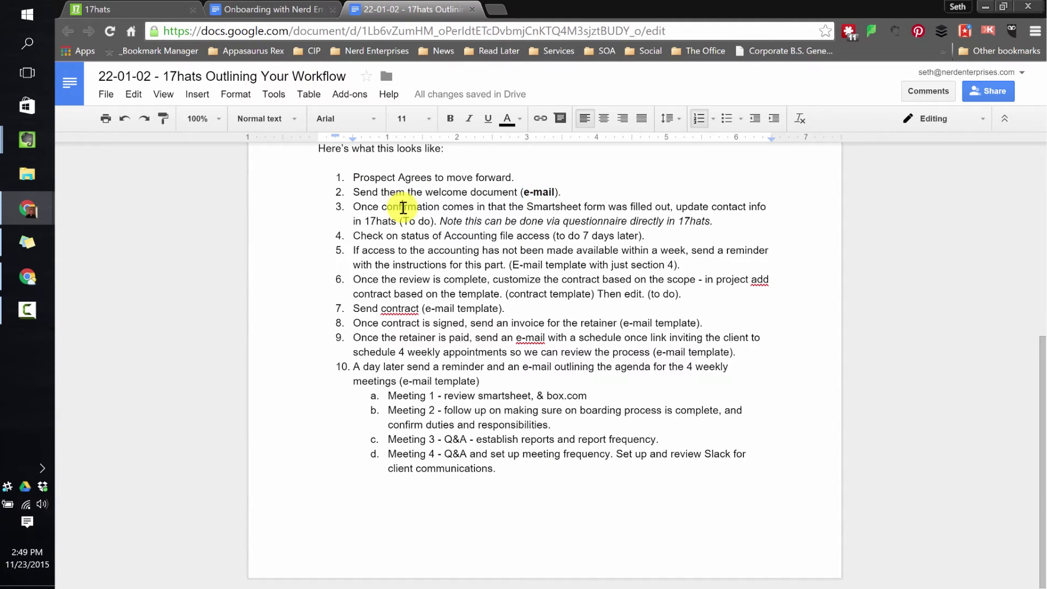
click(283, 10)
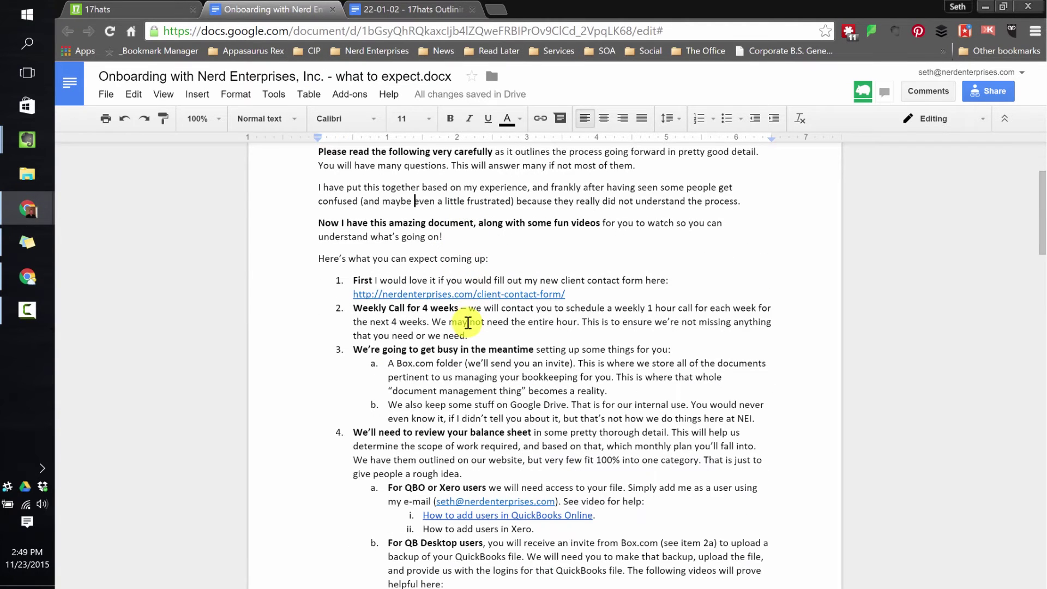
click(482, 294)
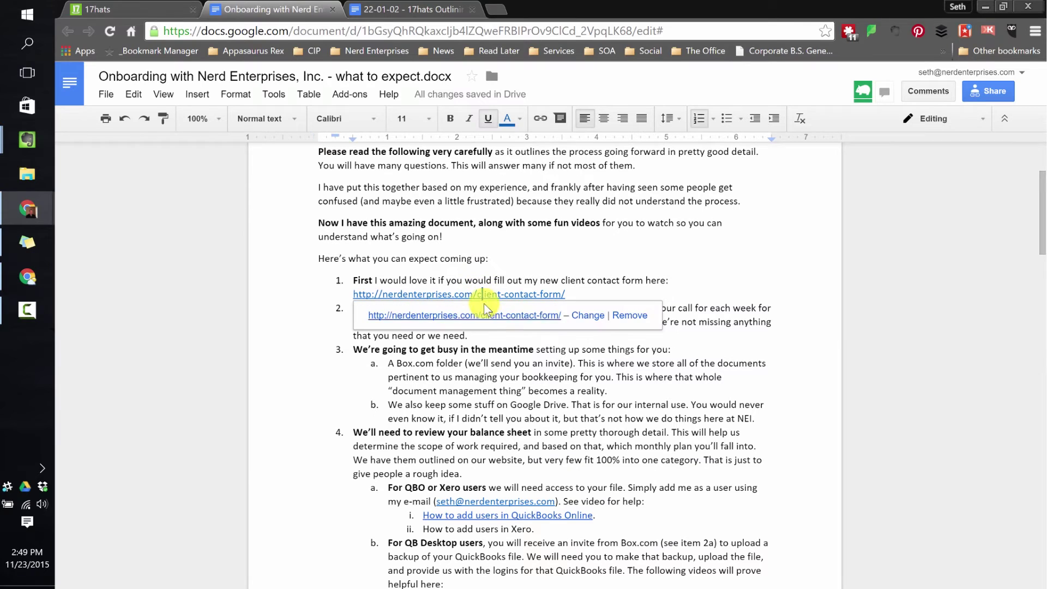
click(134, 10)
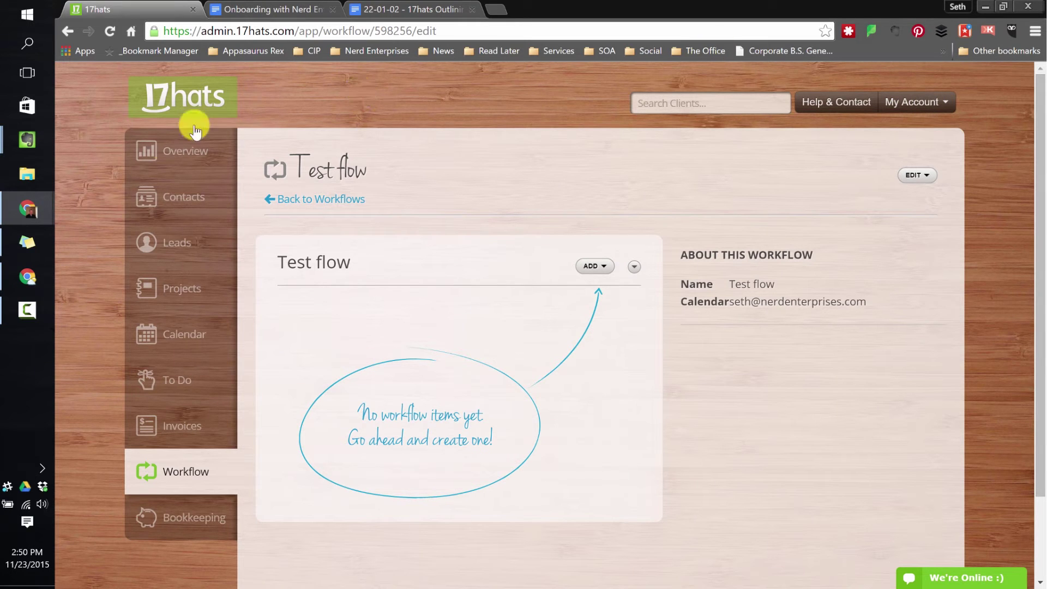
Step: View the empty 17hats Leads overview, comparing it with the onboarding document, and end on the doc
click(180, 201)
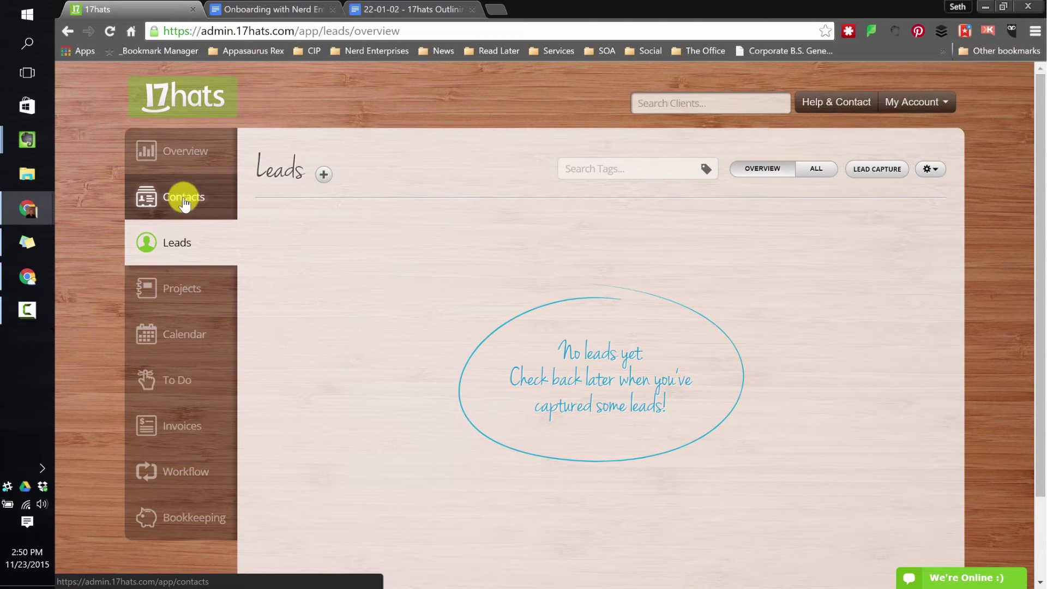
click(274, 10)
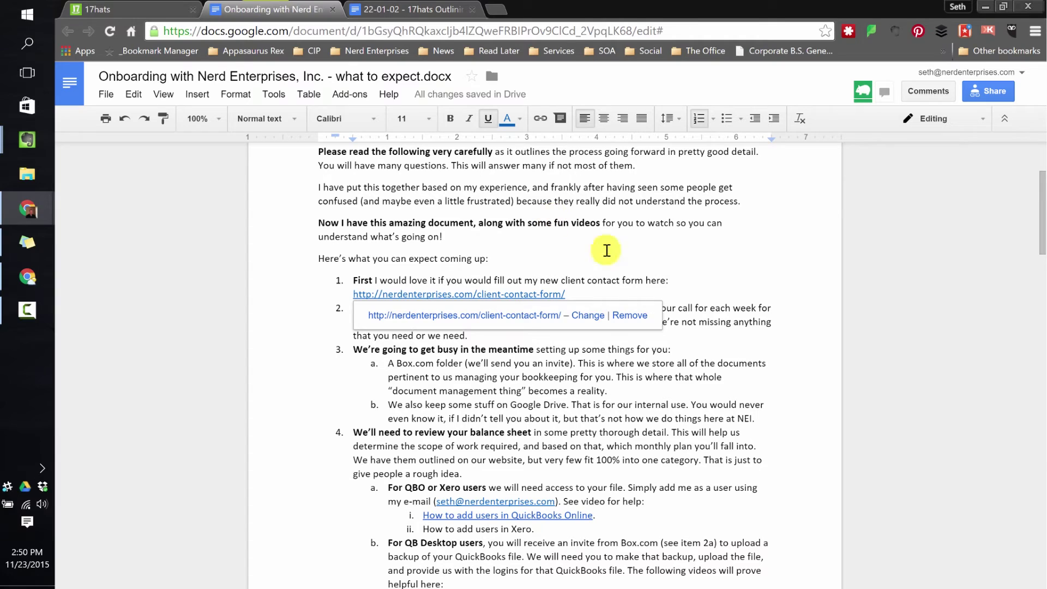
click(602, 294)
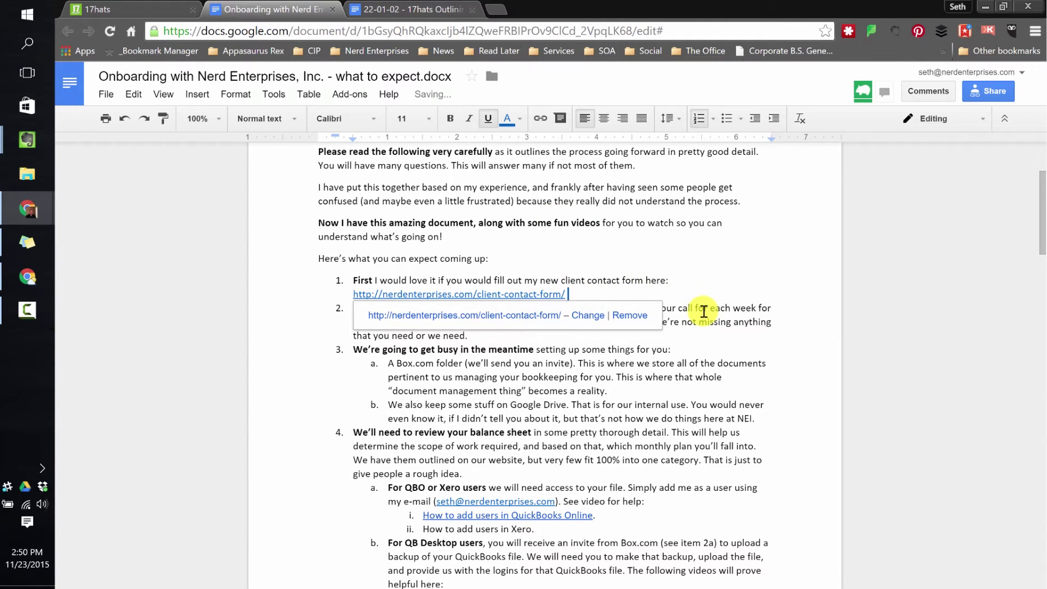
click(126, 10)
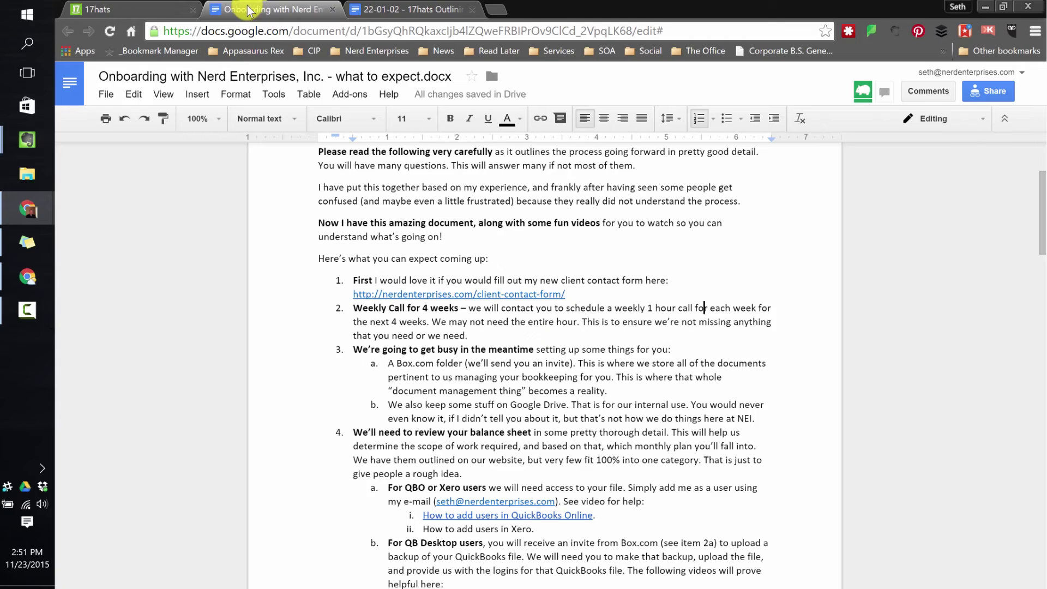
click(252, 10)
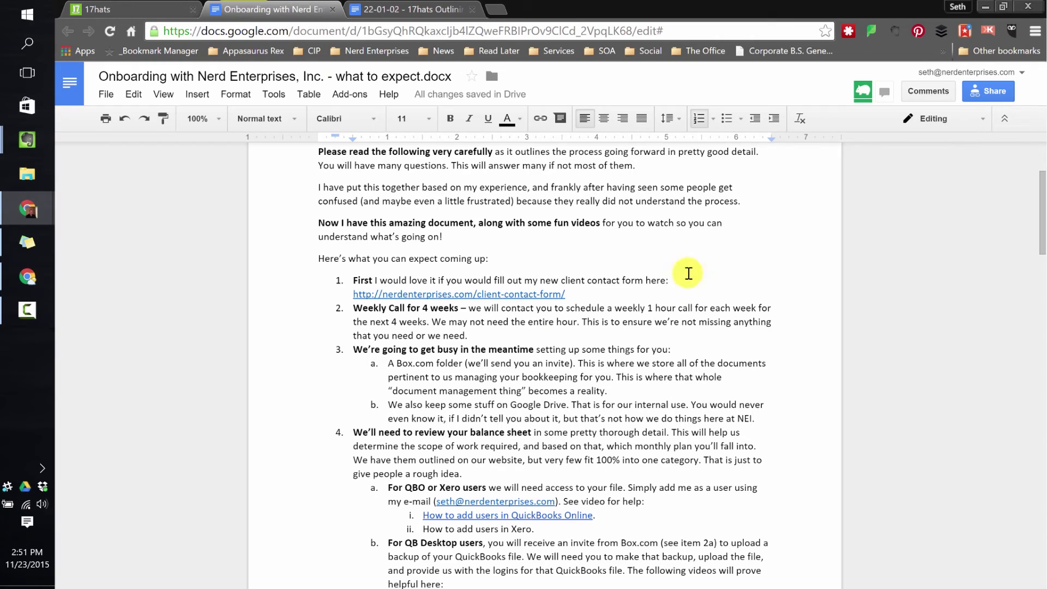
Step: Bold the '(To do)' label in step 3 of the workflow outline
click(406, 9)
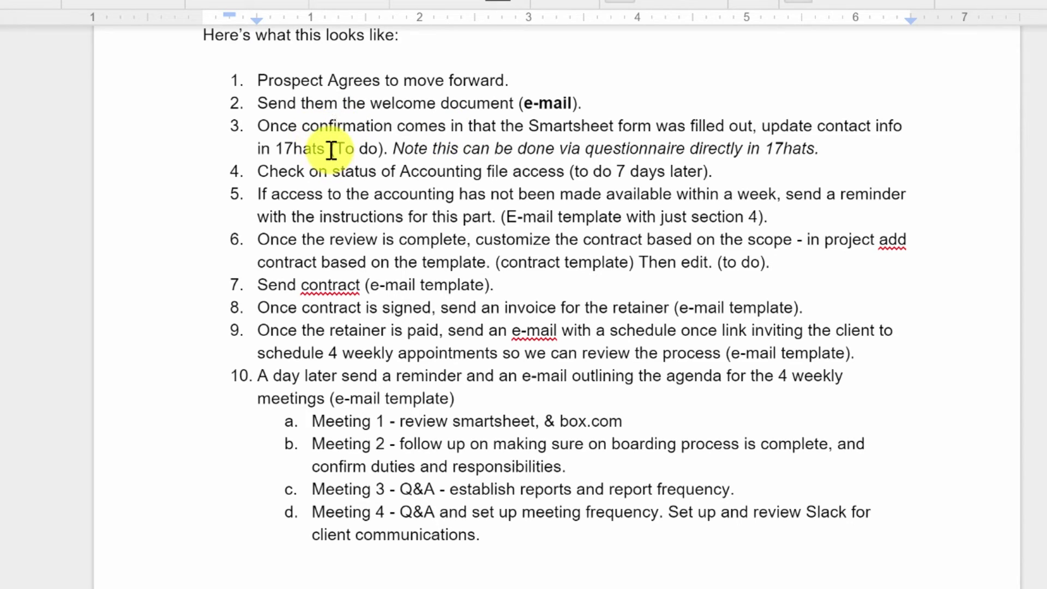
drag(330, 150, 384, 150)
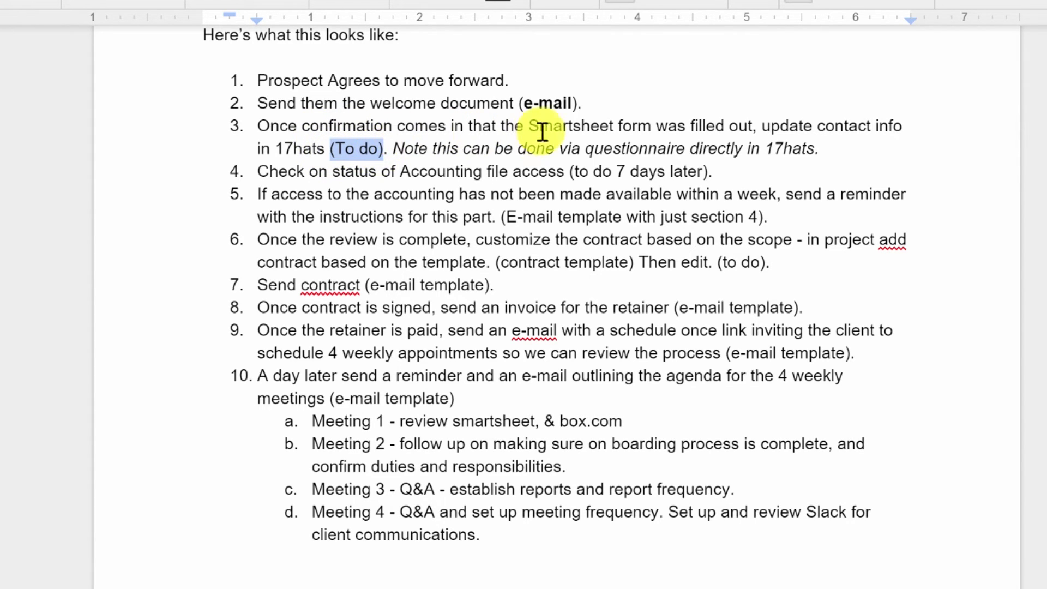
click(408, 3)
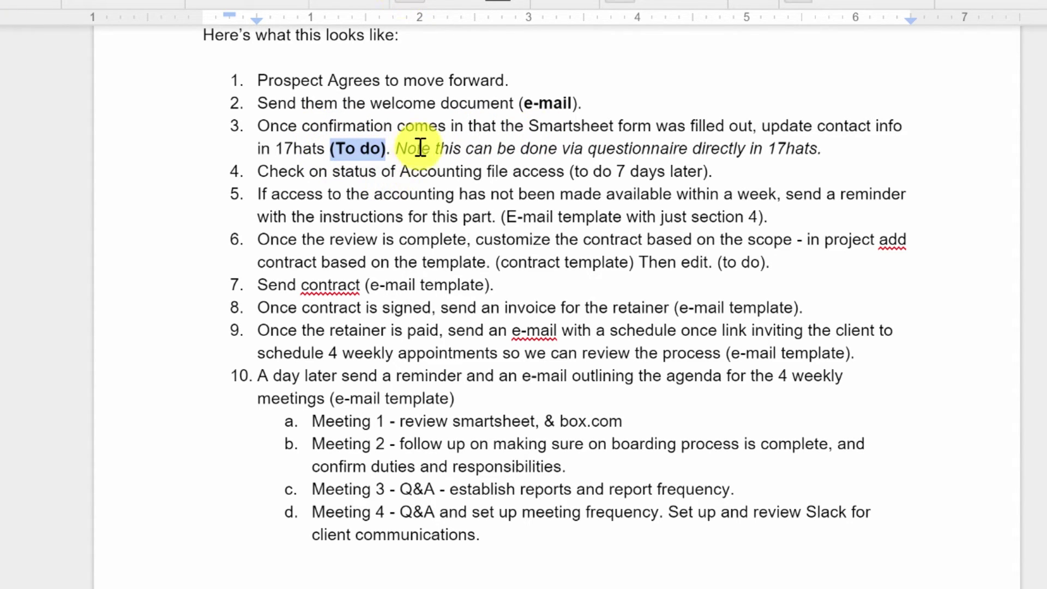
click(837, 127)
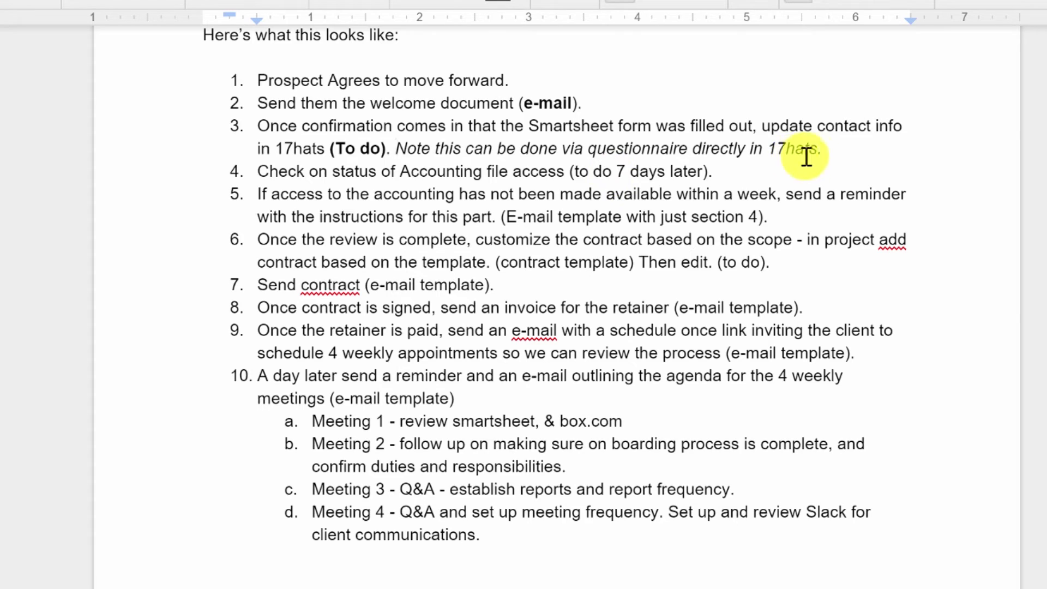
click(828, 152)
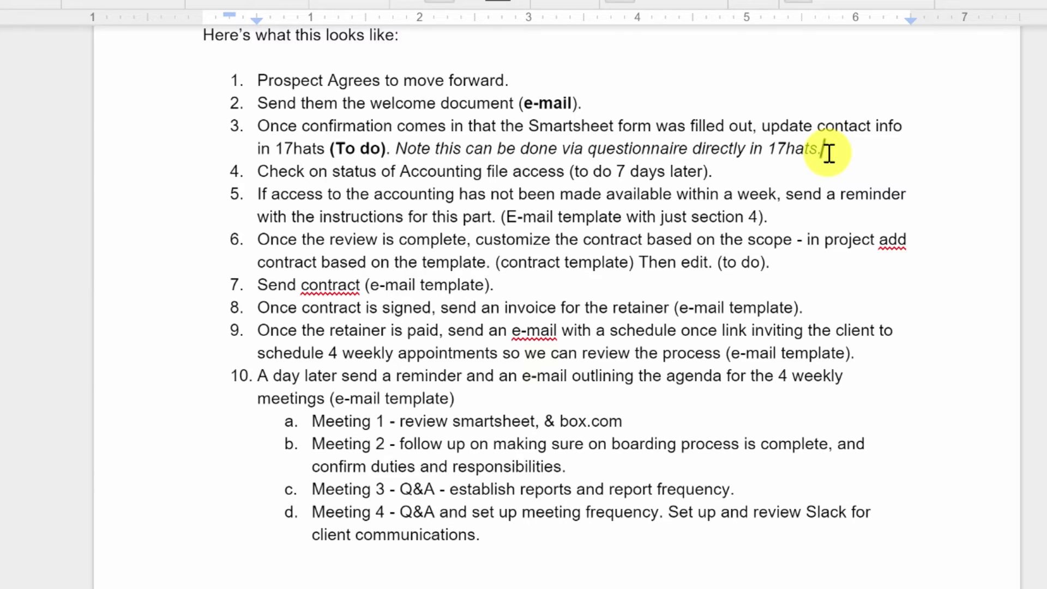
click(439, 172)
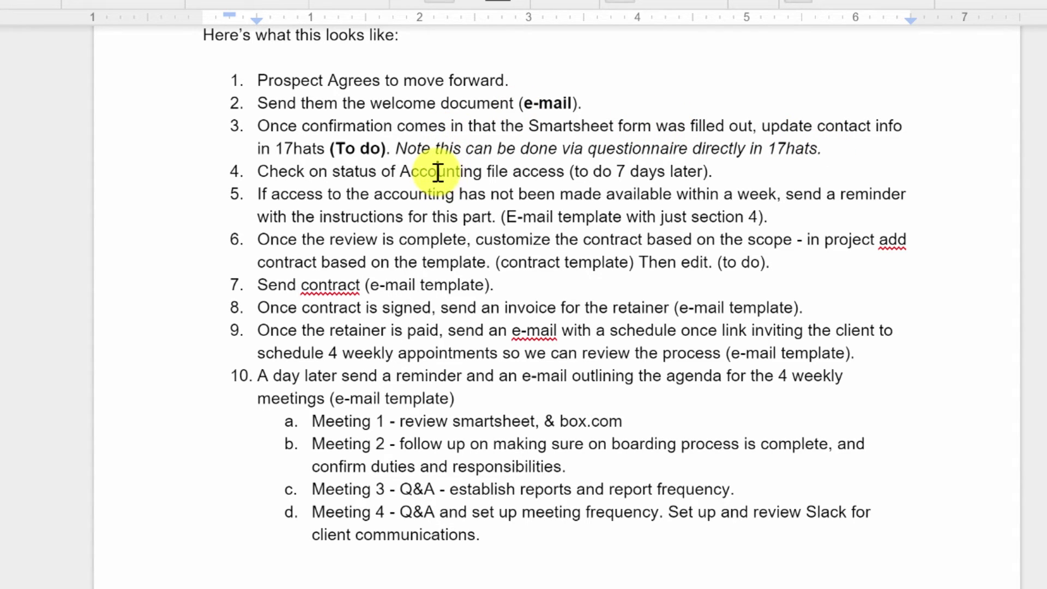
click(729, 174)
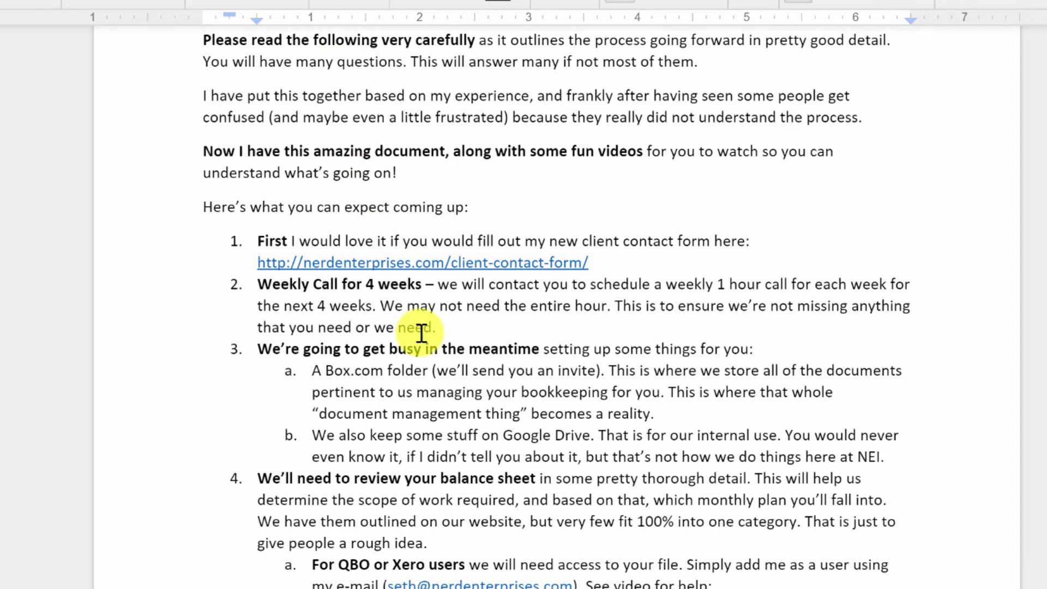
scroll(417, 322, down, 2)
scroll(420, 315, down, 2)
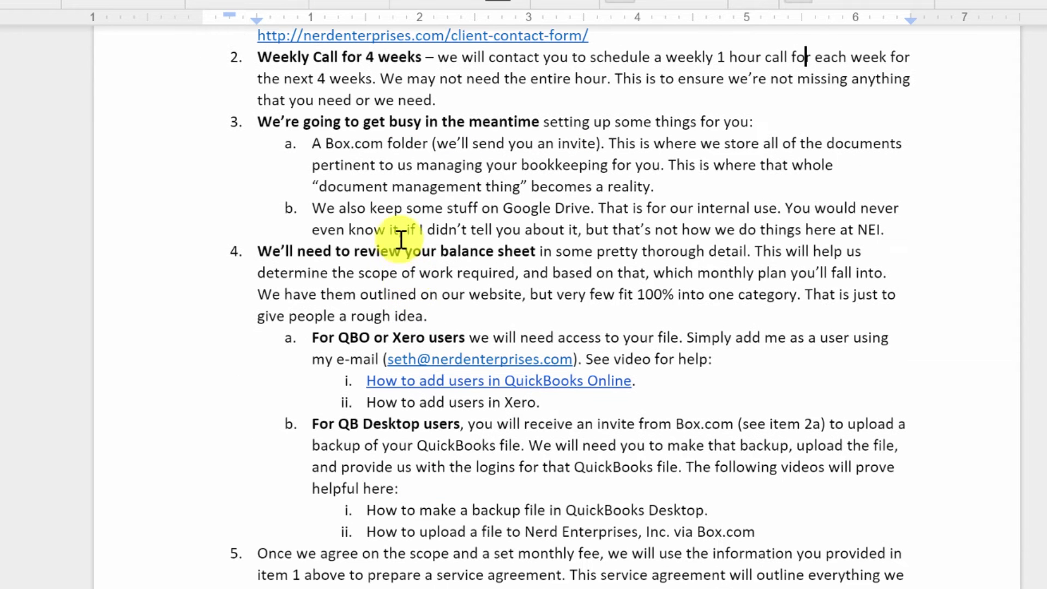
click(258, 250)
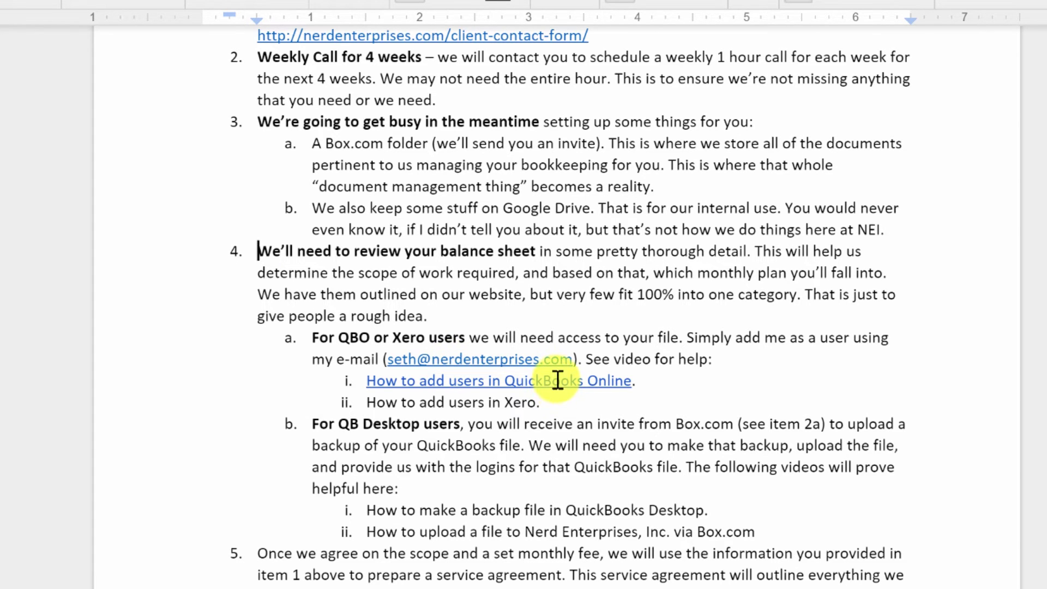
scroll(556, 376, down, 2)
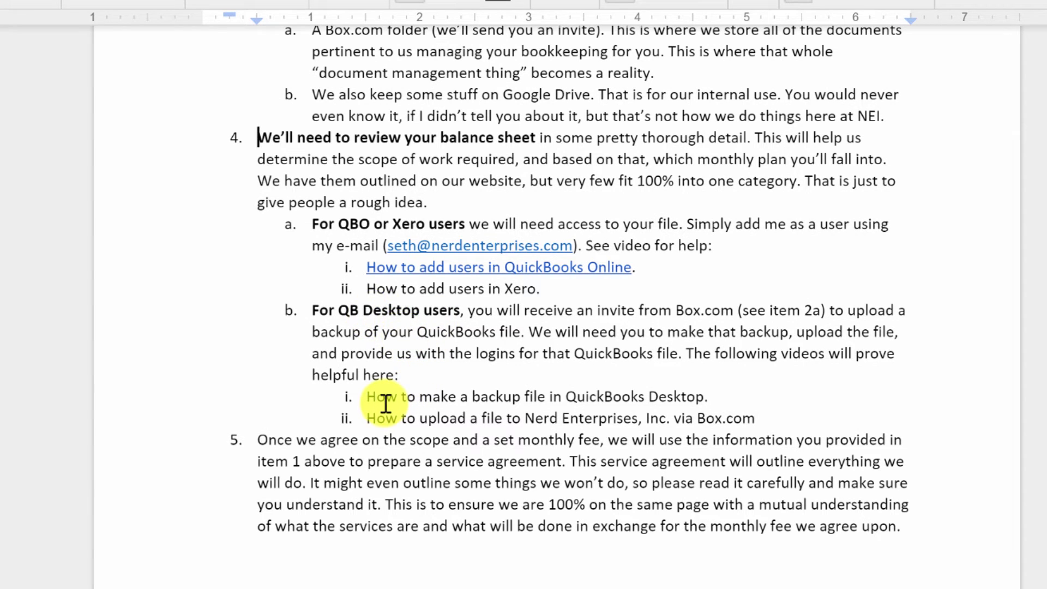
click(775, 418)
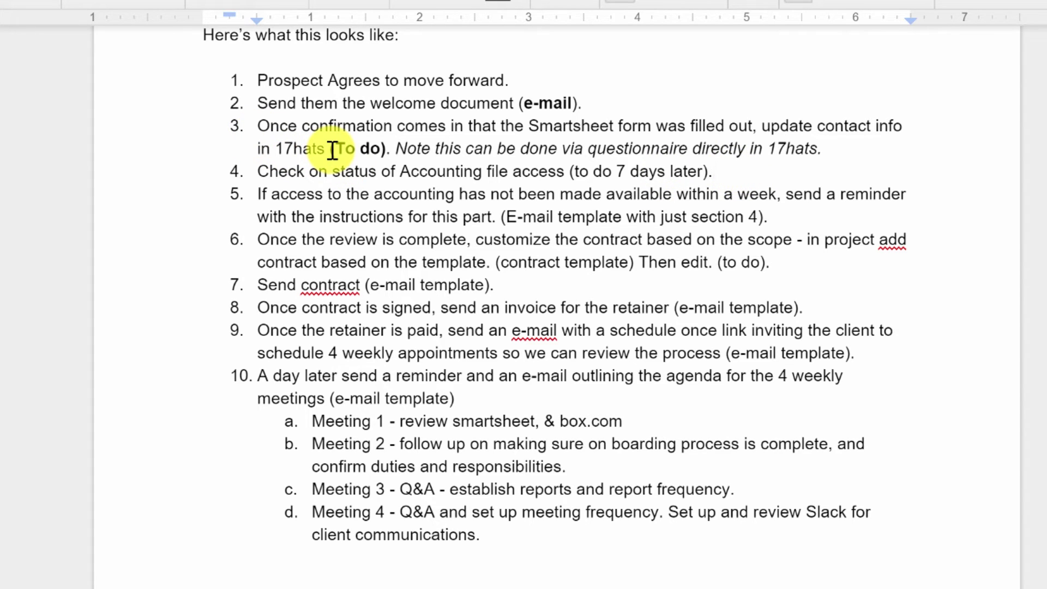
Step: Bold the '(to do 7 days later)' note in step 4
click(261, 172)
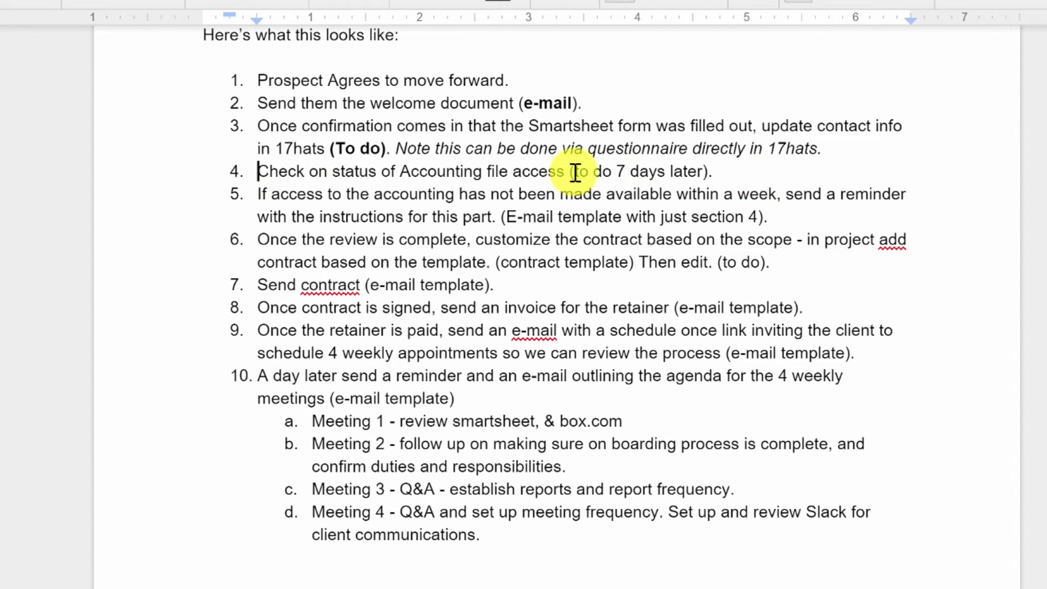
drag(571, 172, 712, 172)
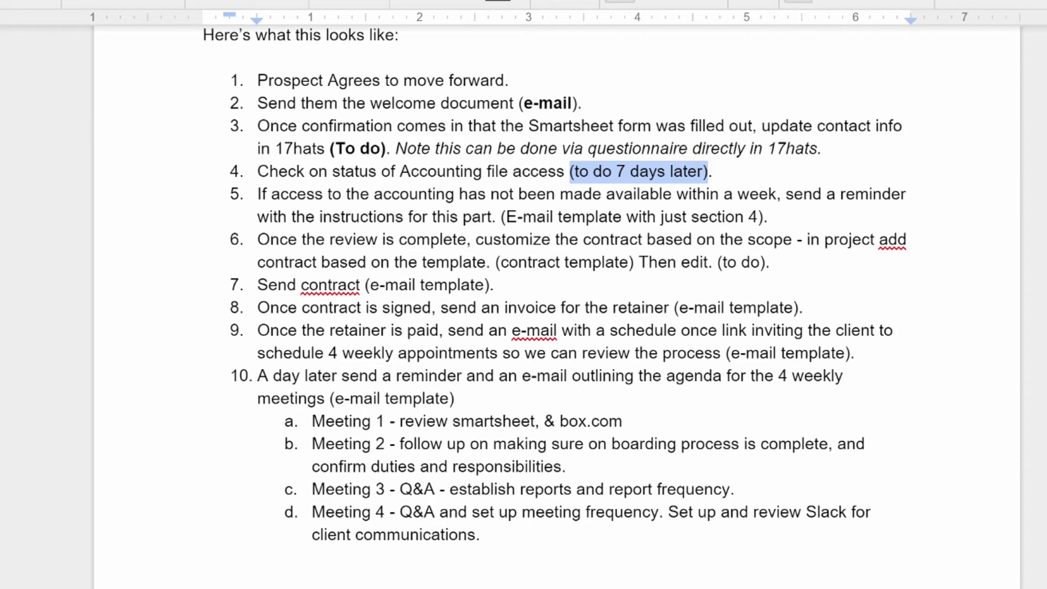
key(ctrl+b)
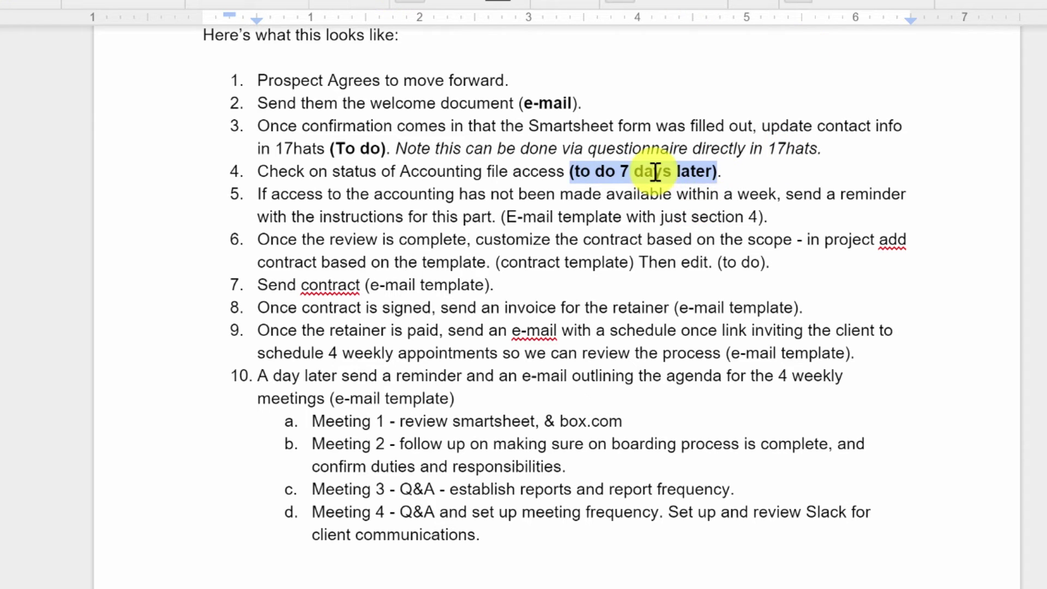
click(655, 173)
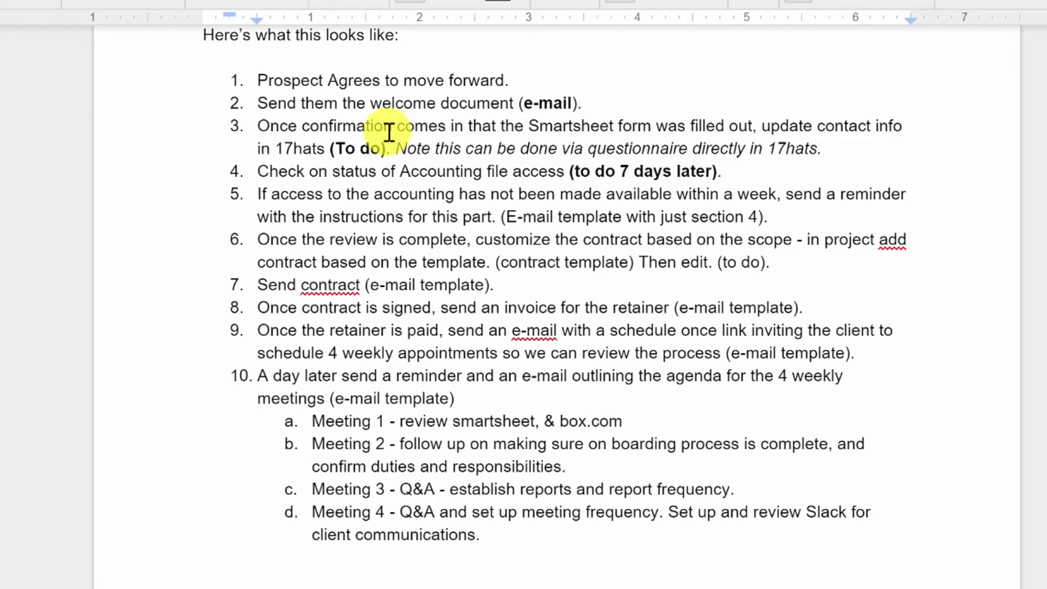
Step: Bold the e-mail template note in step 5
click(422, 150)
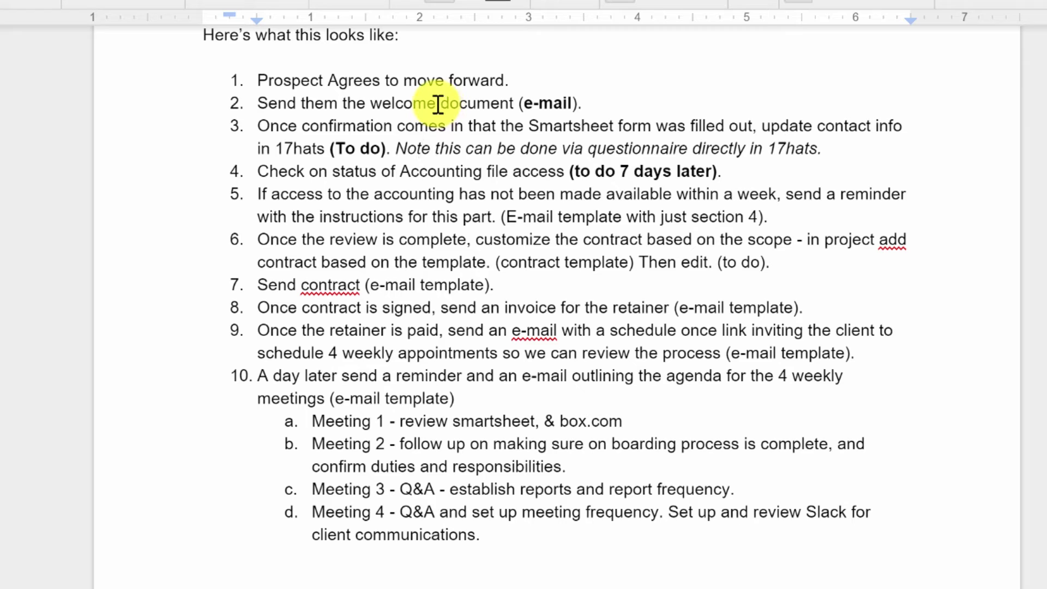
click(429, 127)
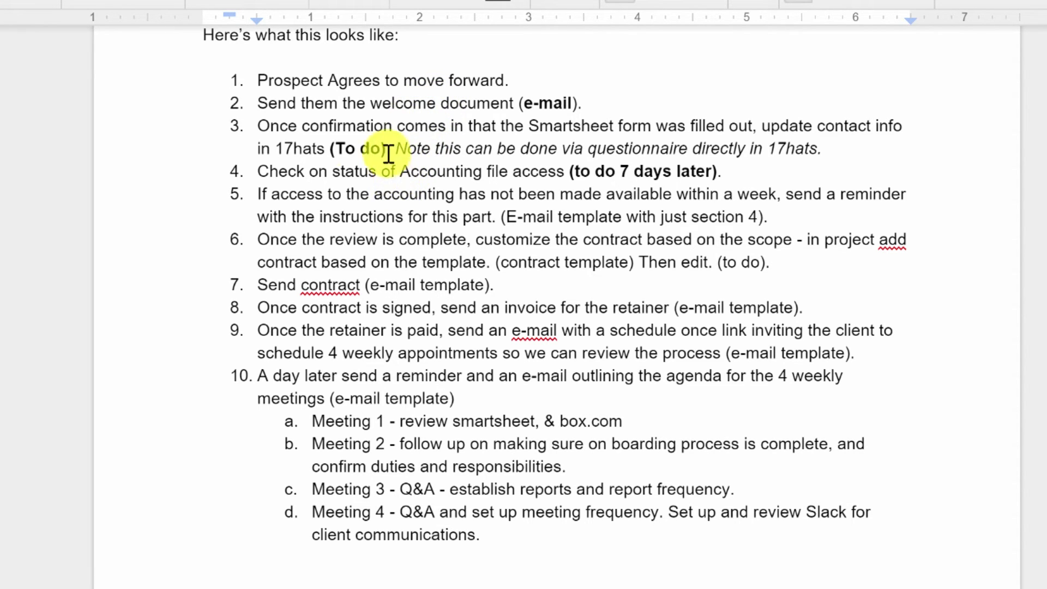
click(352, 196)
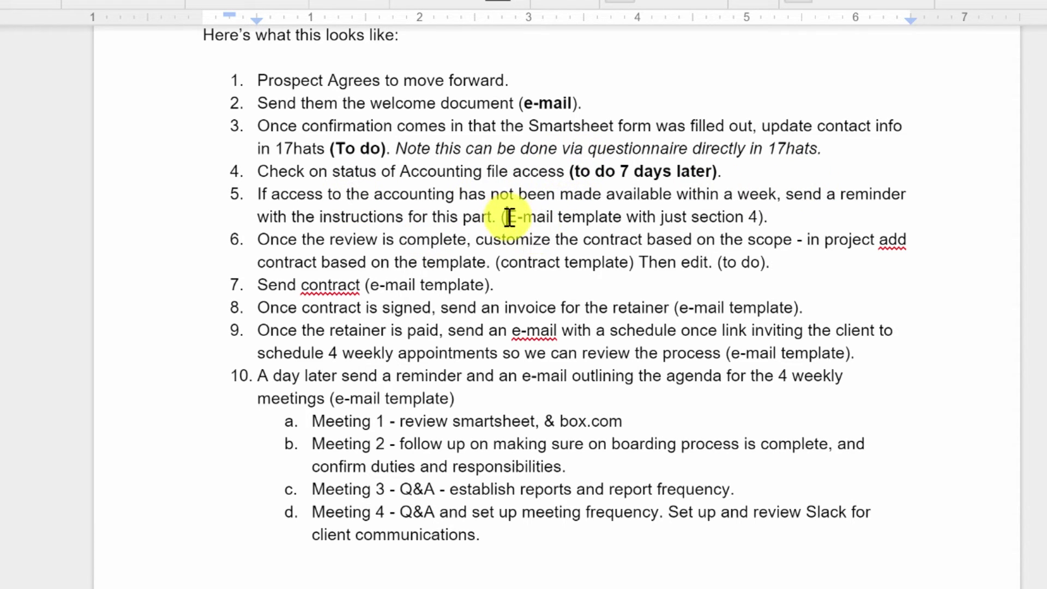
drag(506, 216, 757, 216)
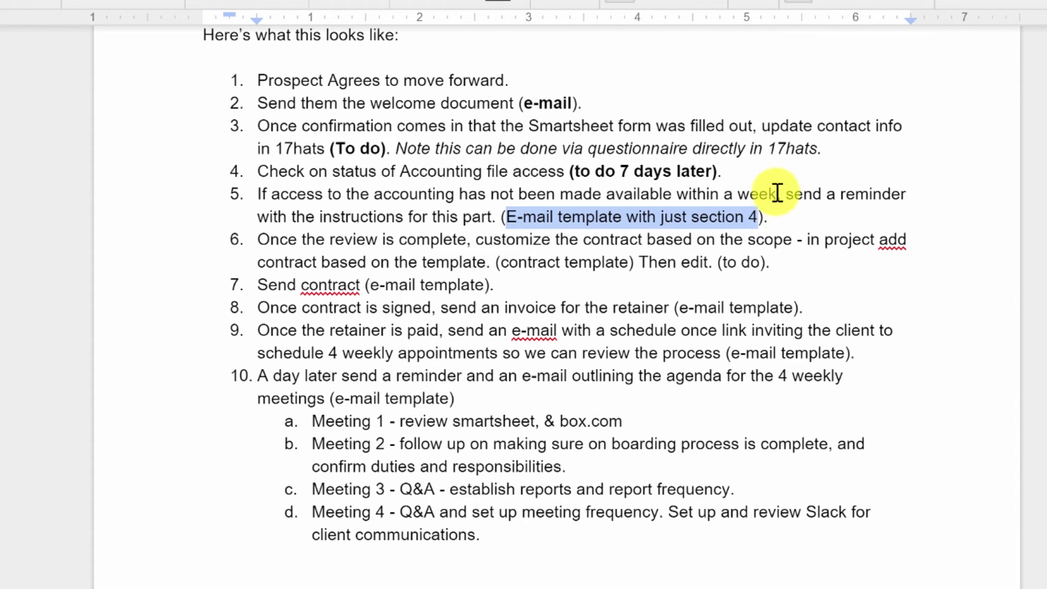
click(414, 2)
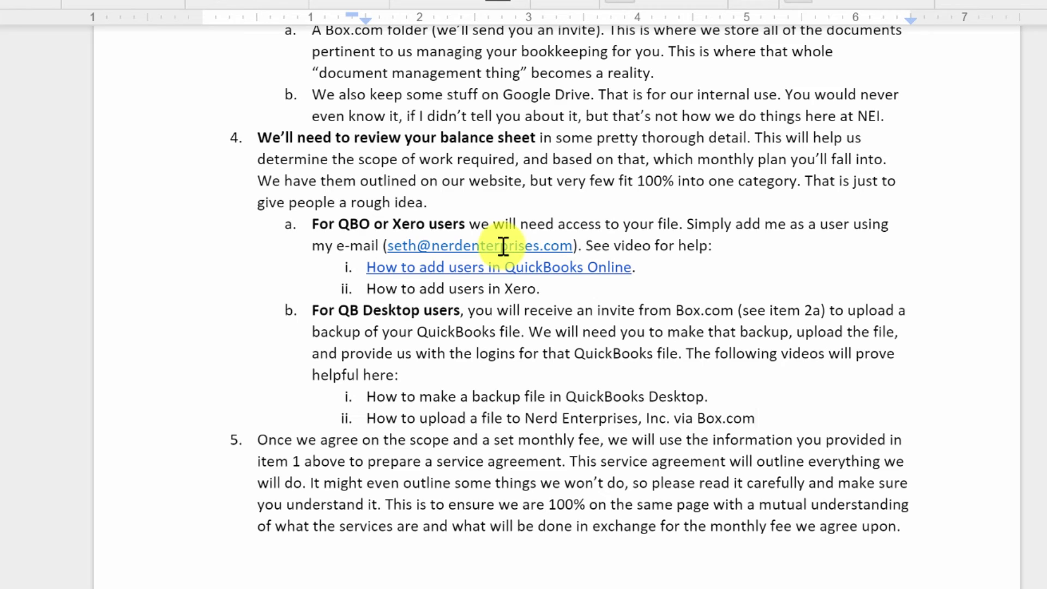
scroll(349, 192, up, 3)
scroll(348, 192, down, 2)
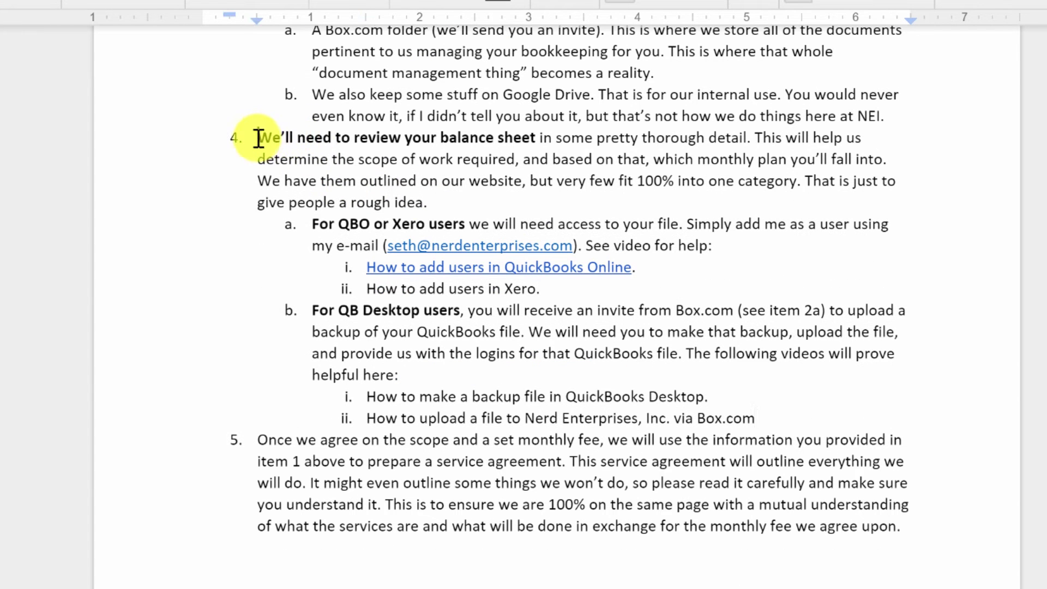
drag(257, 137, 789, 413)
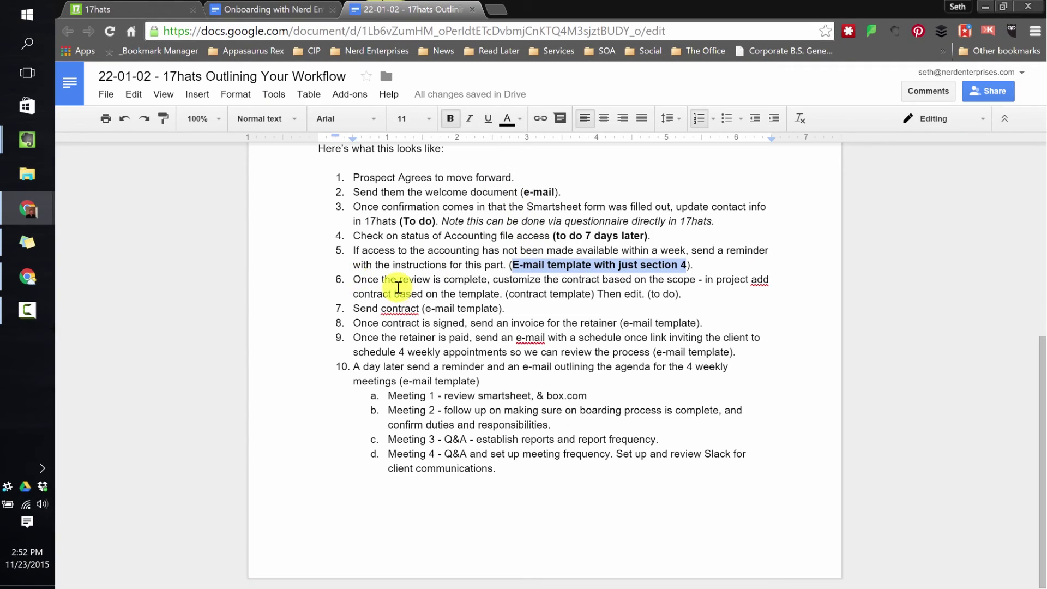
click(372, 279)
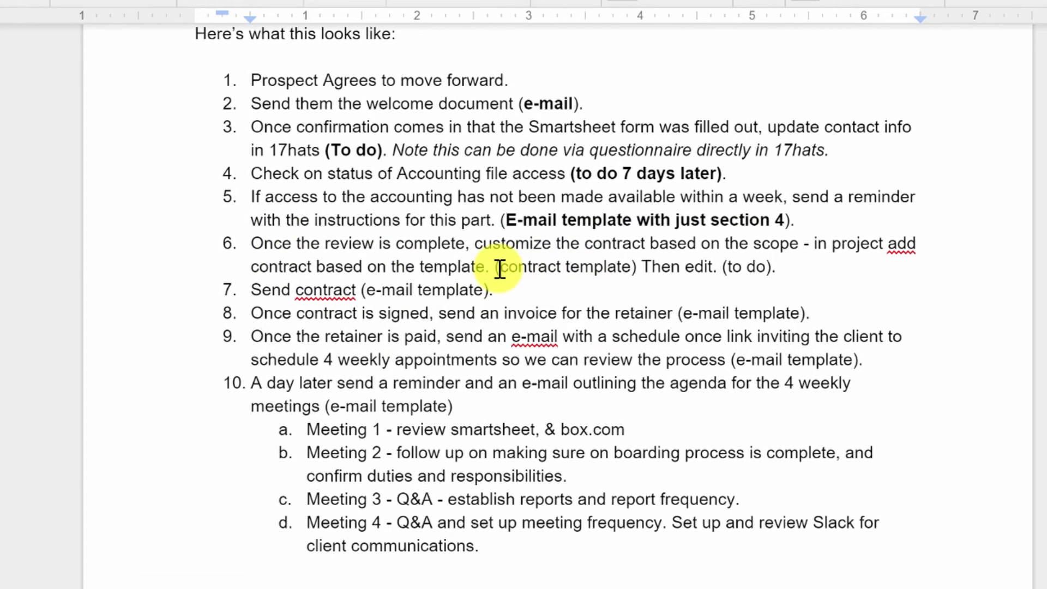
Step: Bold 'contract template' and the 'to do' note in step 6
drag(499, 267, 628, 269)
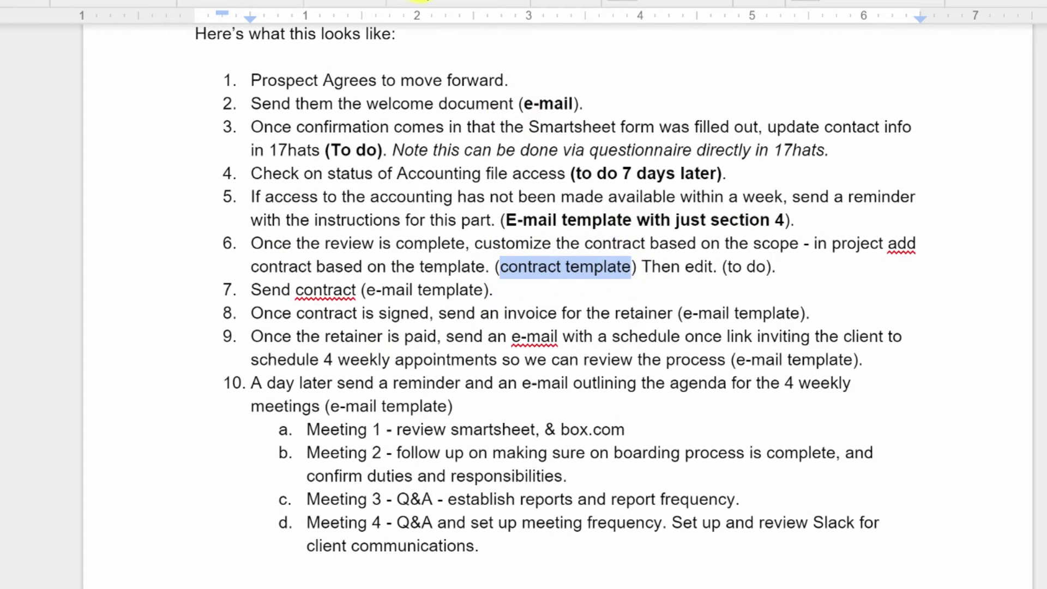
click(578, 12)
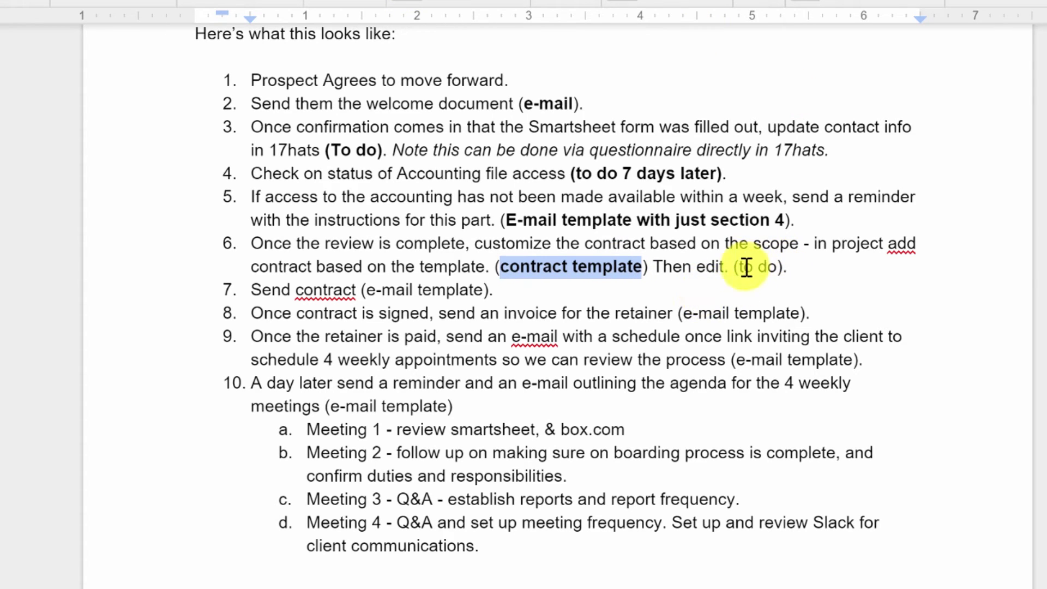
drag(739, 267, 778, 265)
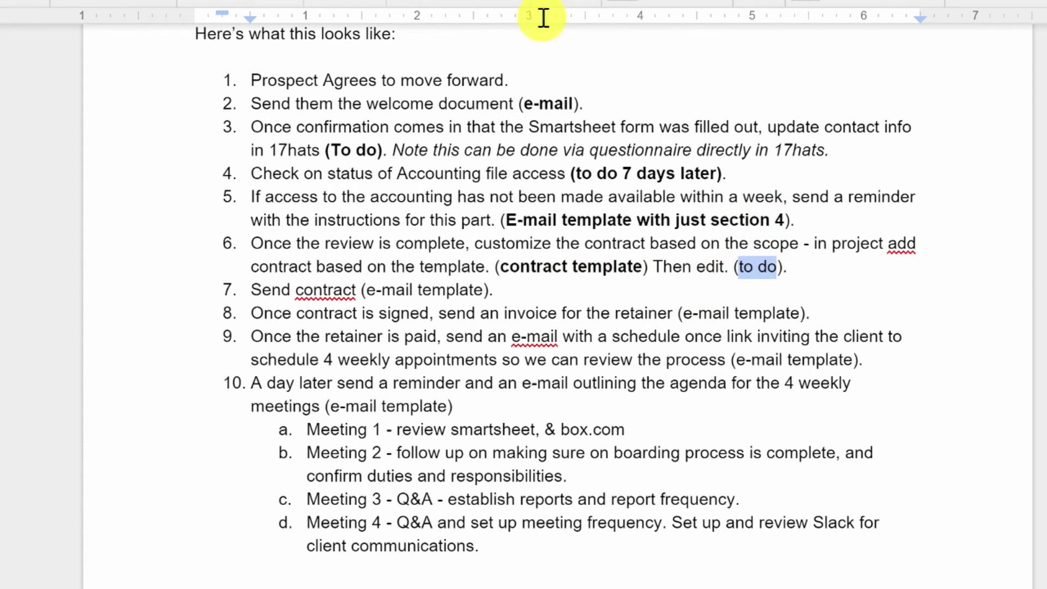
click(413, 1)
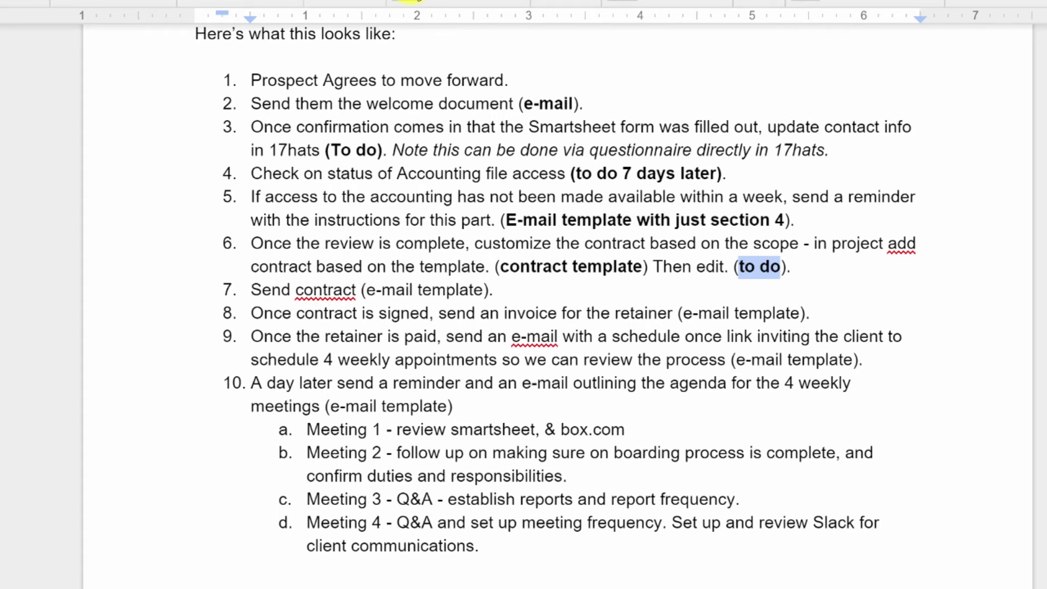
click(497, 289)
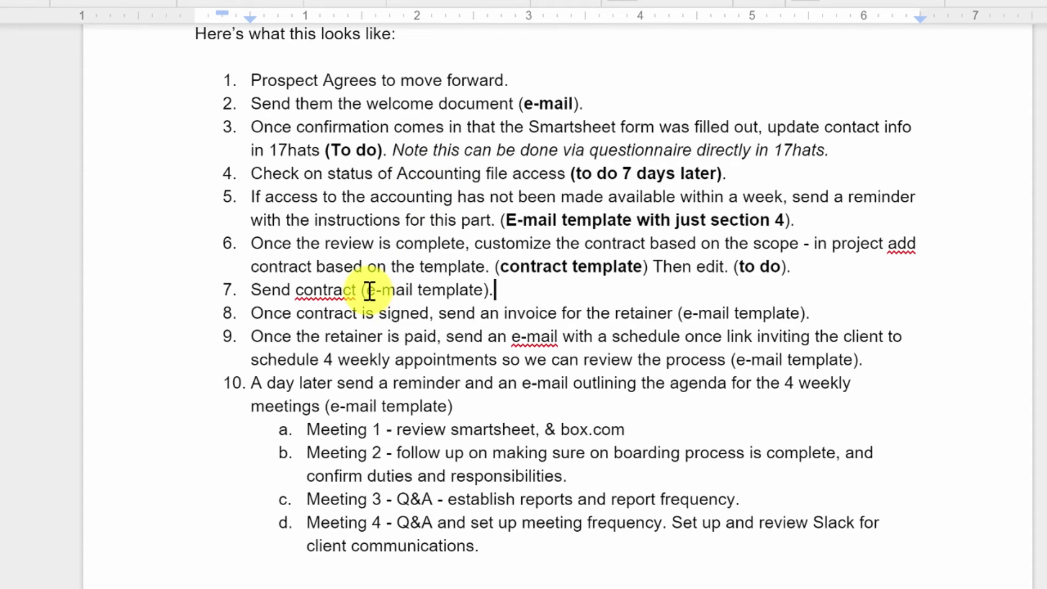
Step: Bold the 'e-mail template' notes in steps 7 and 8
drag(366, 291, 483, 292)
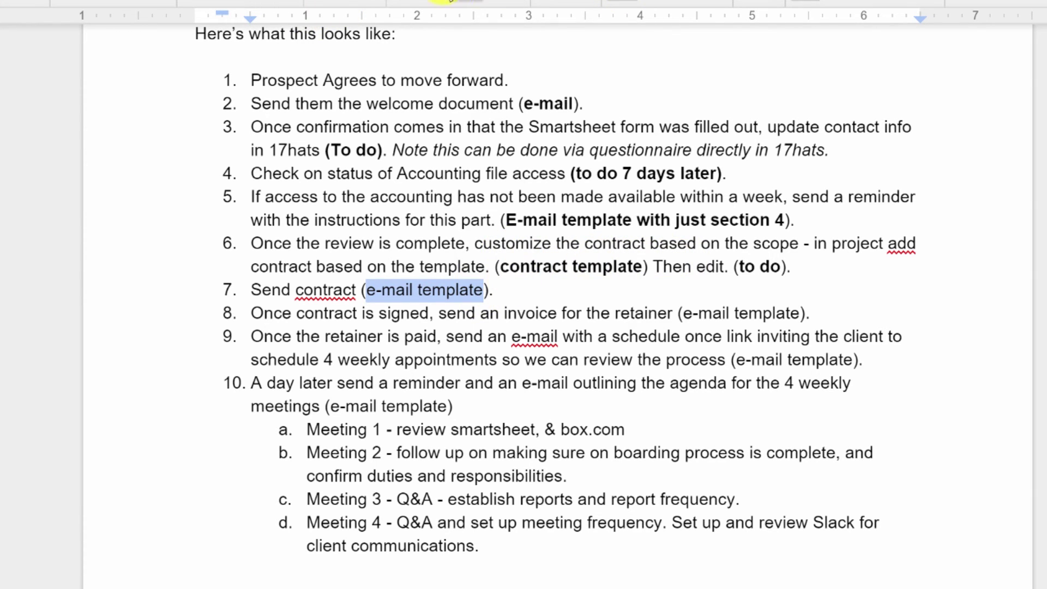
click(406, 1)
click(514, 292)
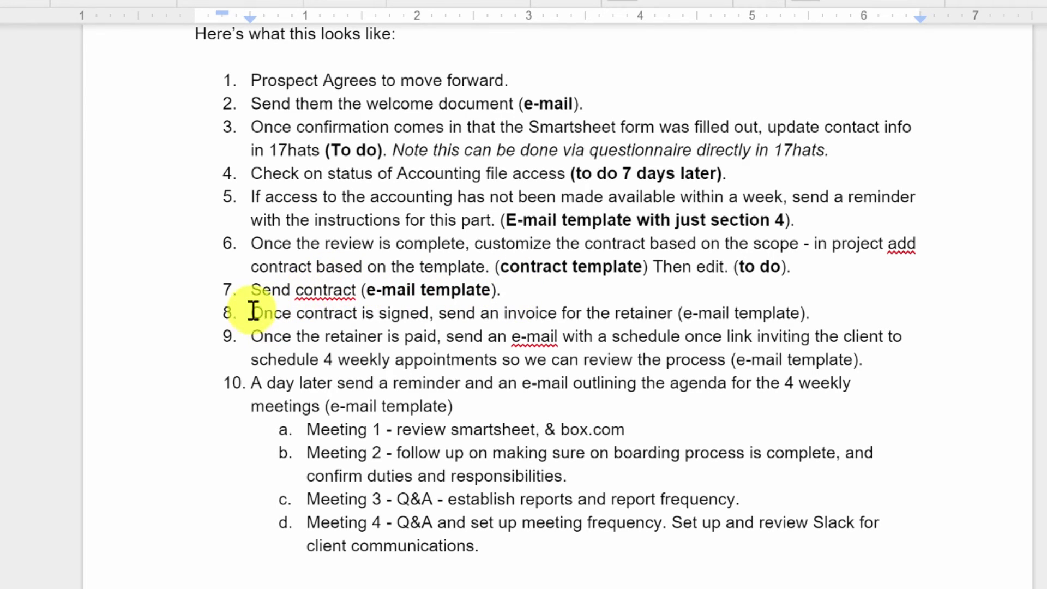
drag(253, 311, 432, 313)
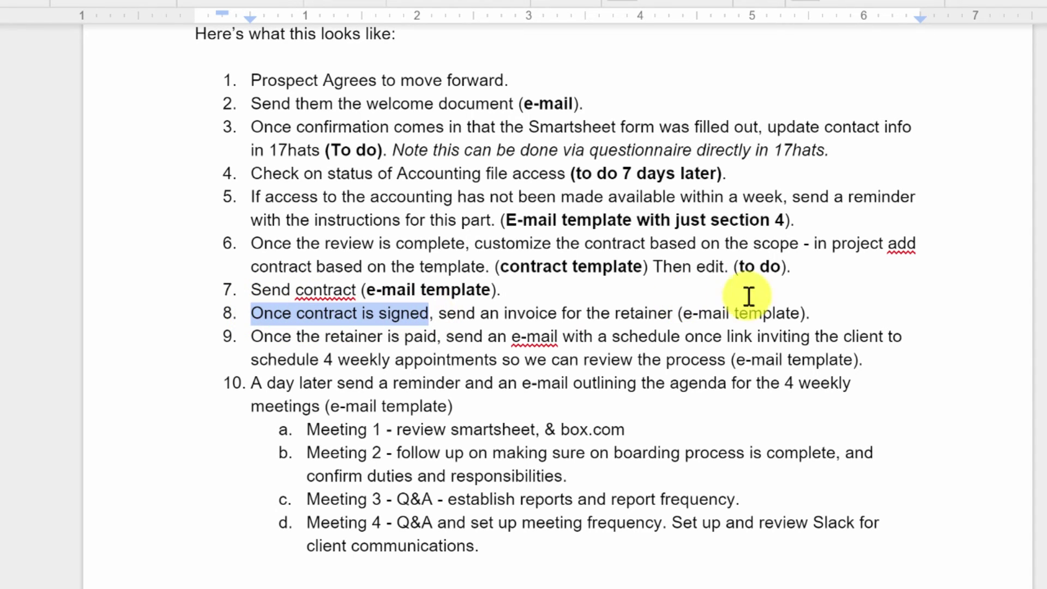
click(685, 313)
drag(685, 313, 797, 311)
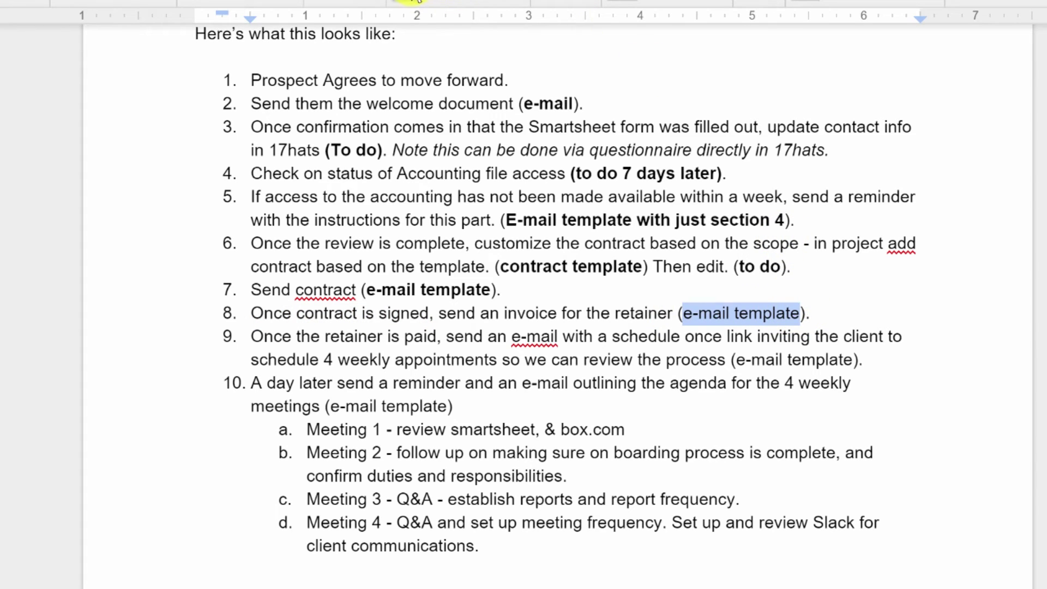
click(417, 1)
click(711, 314)
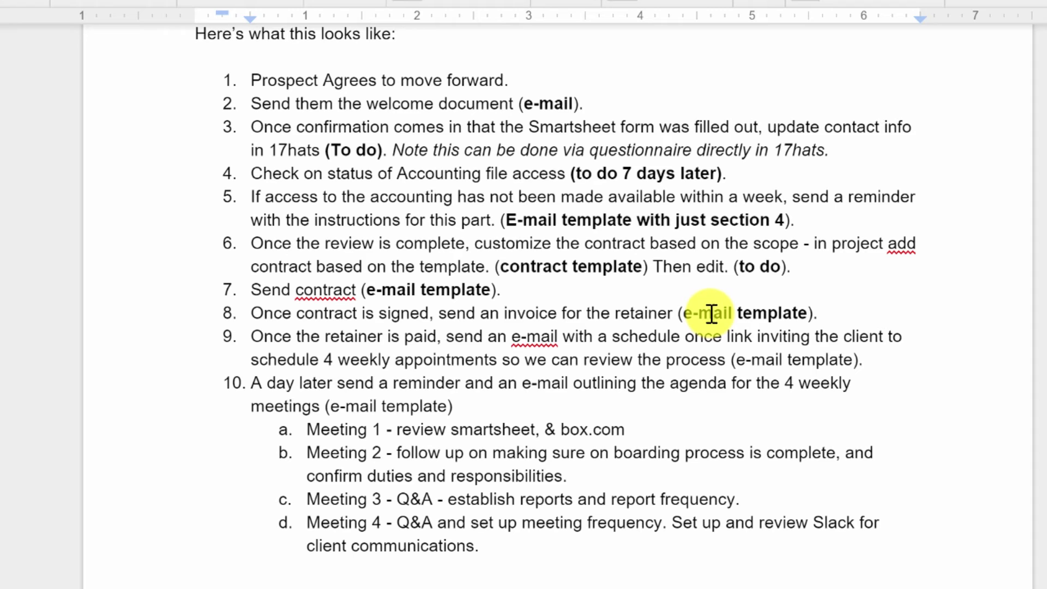
click(620, 313)
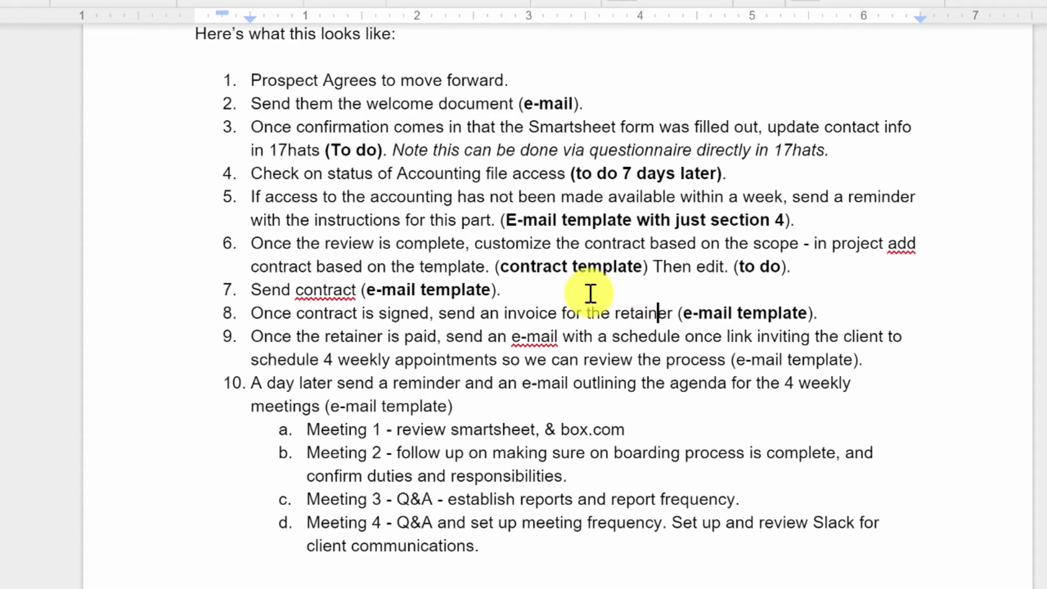
click(541, 295)
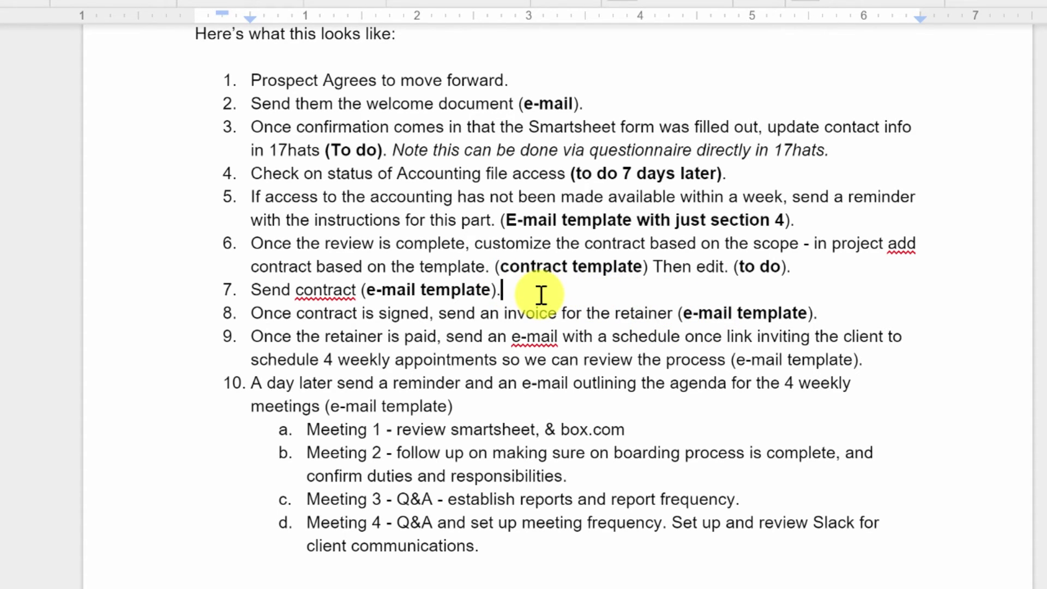
Step: Add a Create Invoice step with a bold '(Retainer Invoice Template)' label after step 7
key(Return)
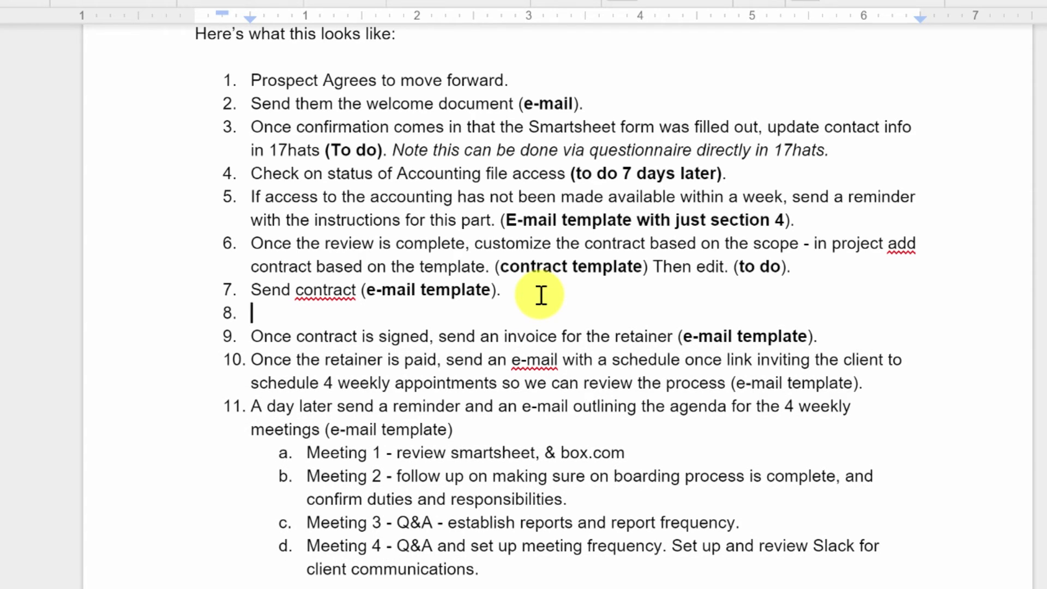
text(Create Invoice)
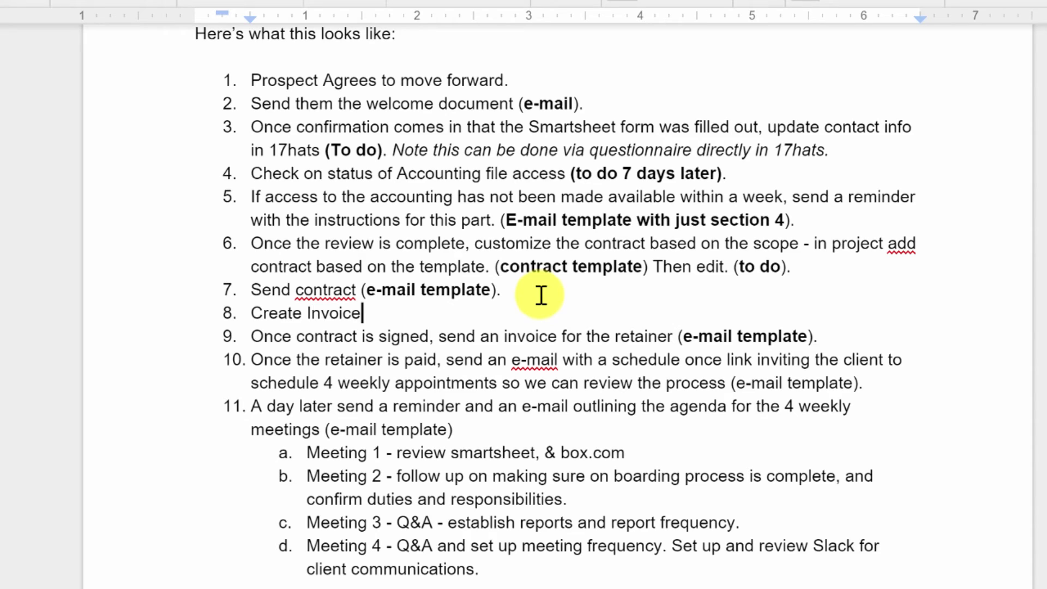
text( (Invoice Templ)
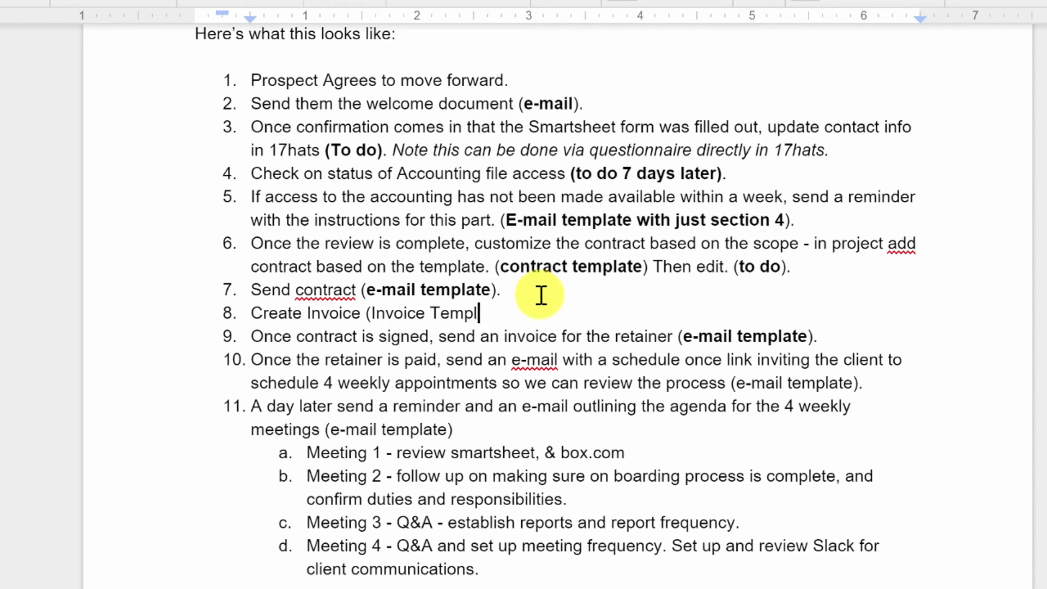
text(ate)
key(ctrl+Left)
text(Retainre)
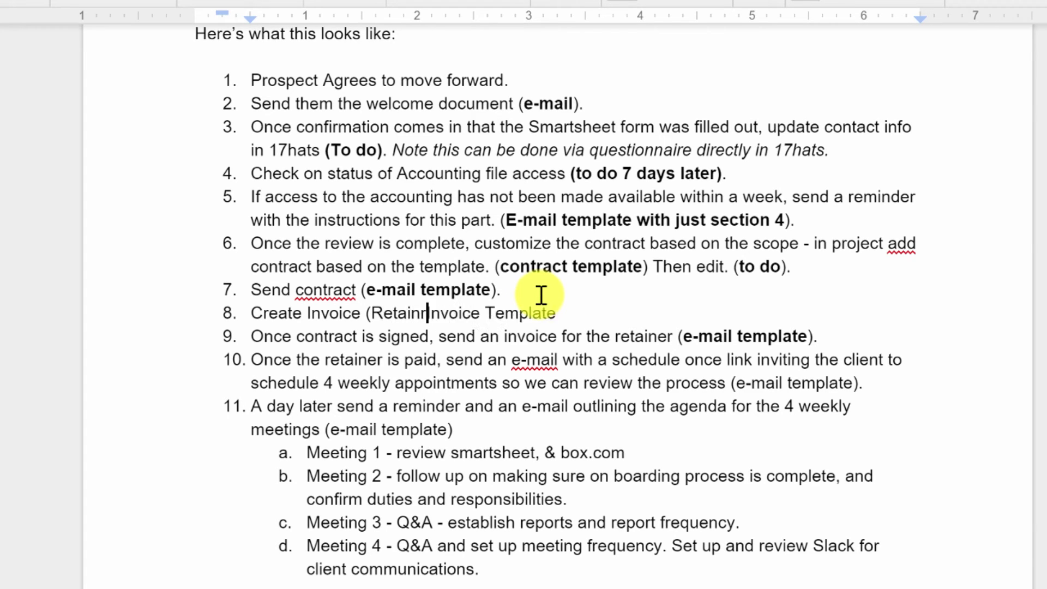
key(BackSpace)
key(BackSpace)
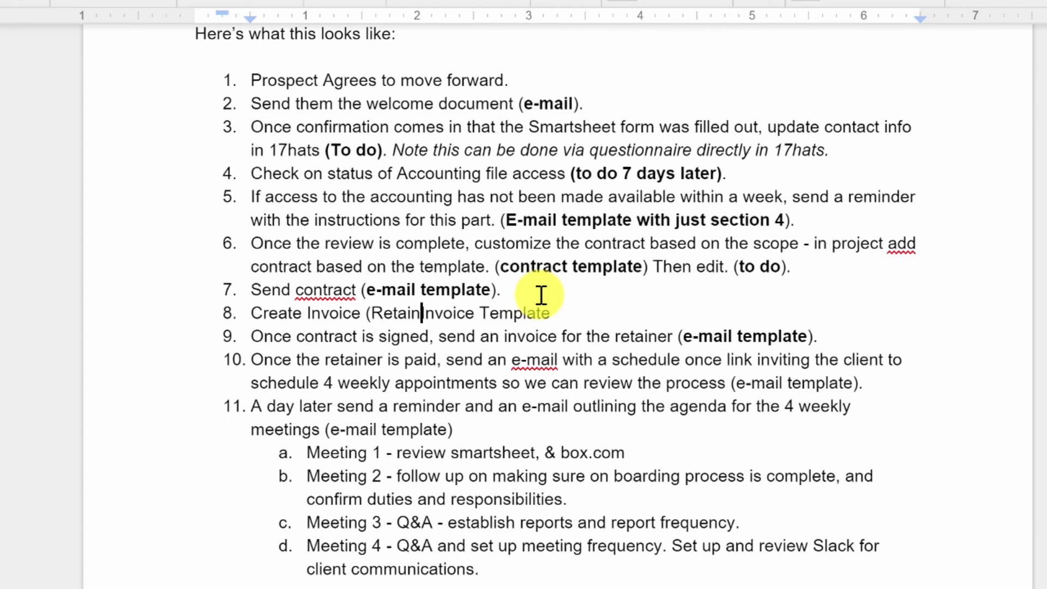
text(er)
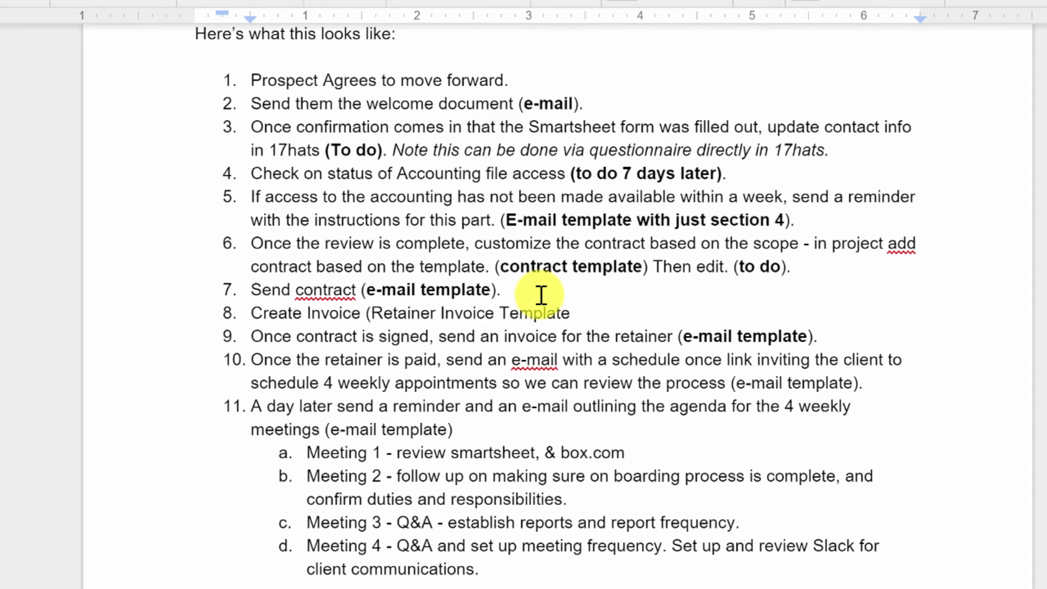
key(End)
text())
key(ctrl+shift+Left)
key(ctrl+shift+Left)
key(ctrl+shift+Left)
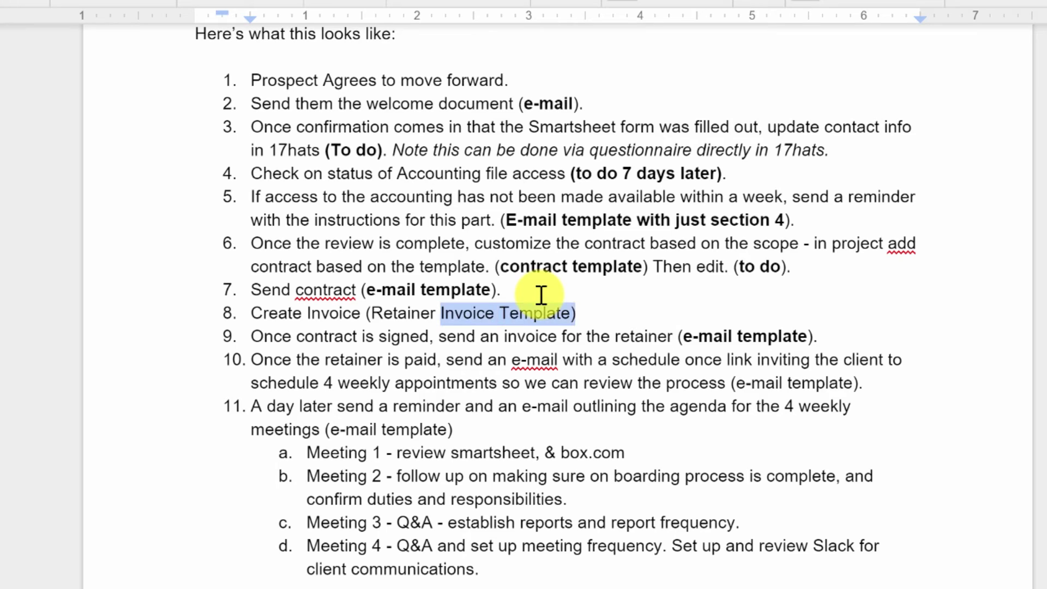
key(ctrl+b)
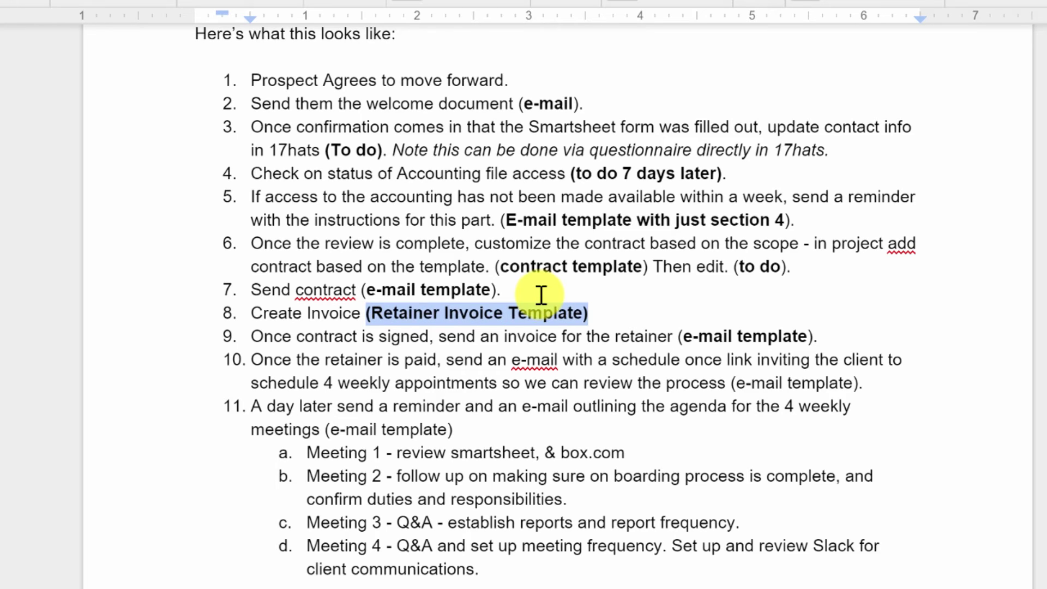
click(593, 315)
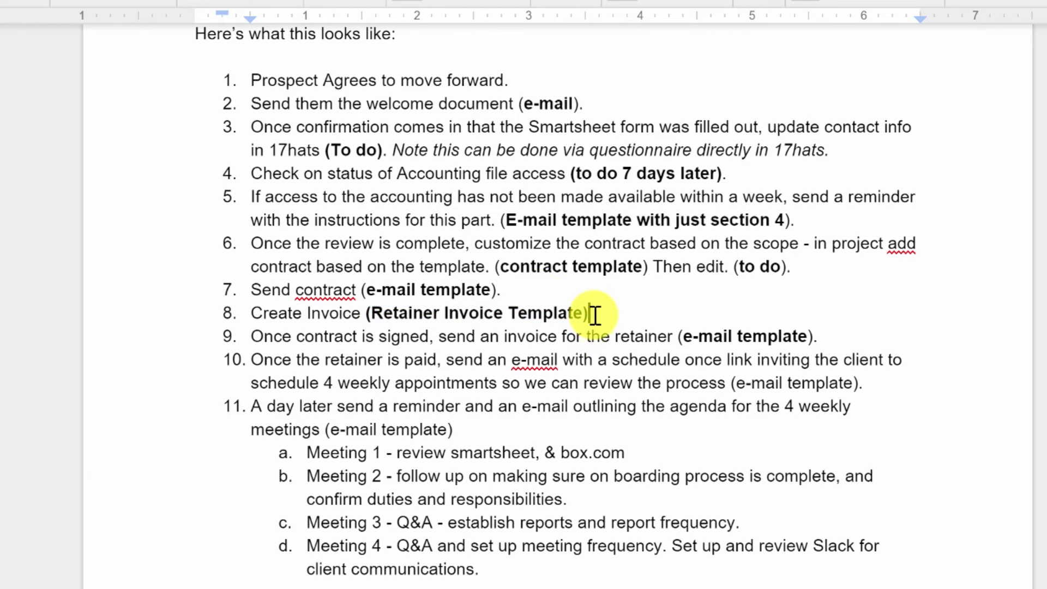
Step: Move the Create Invoice step to item 9, right after 'Once contract is signed'
click(614, 337)
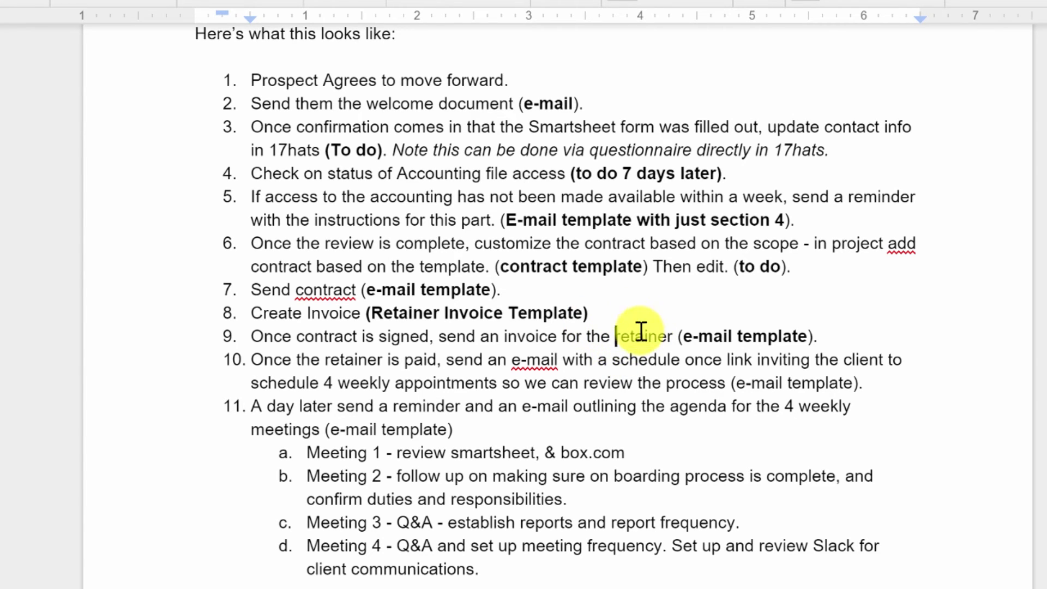
click(615, 314)
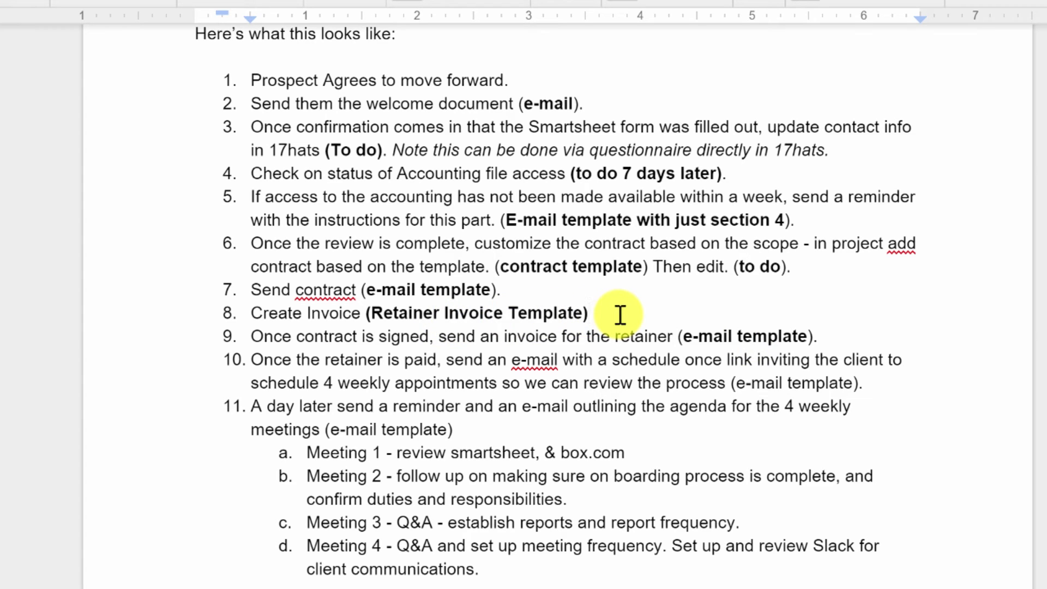
triple_click(620, 314)
key(ctrl+c)
key(BackSpace)
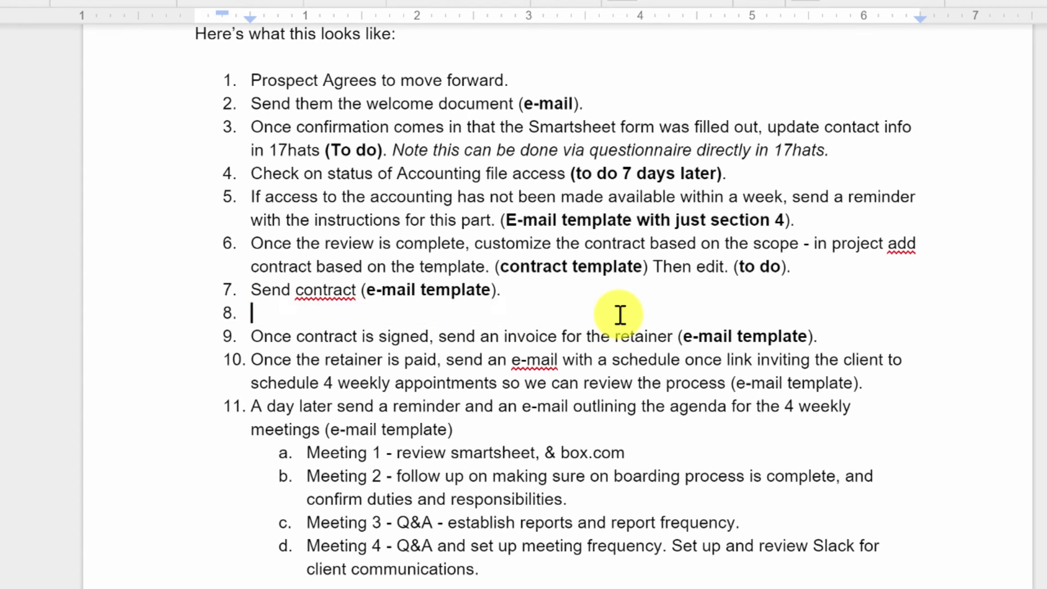
key(Delete)
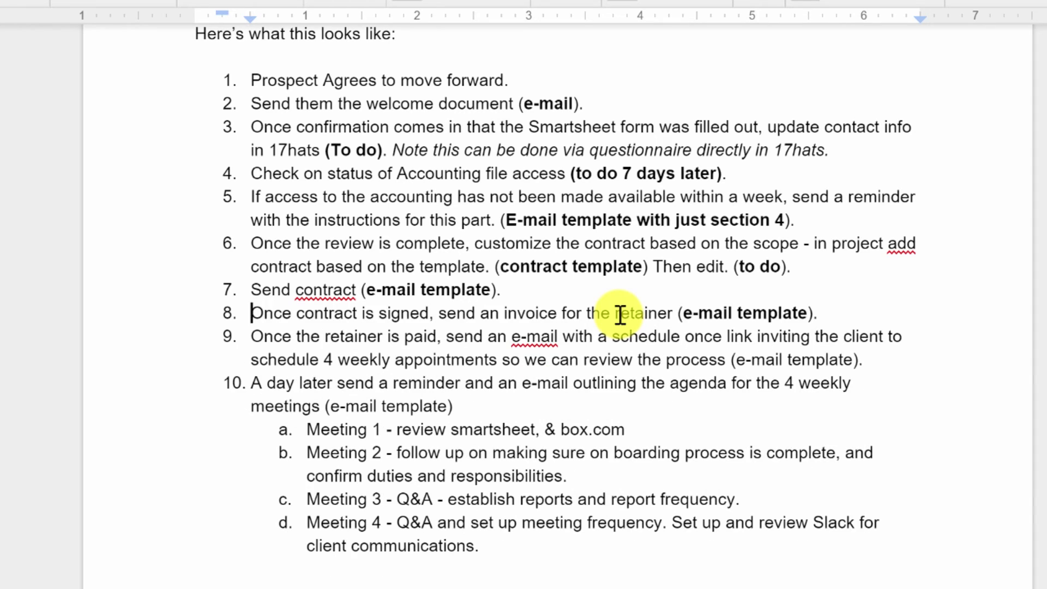
key(ctrl+Right)
key(ctrl+Right)
key(ctrl+Right)
key(ctrl+Right)
key(Return)
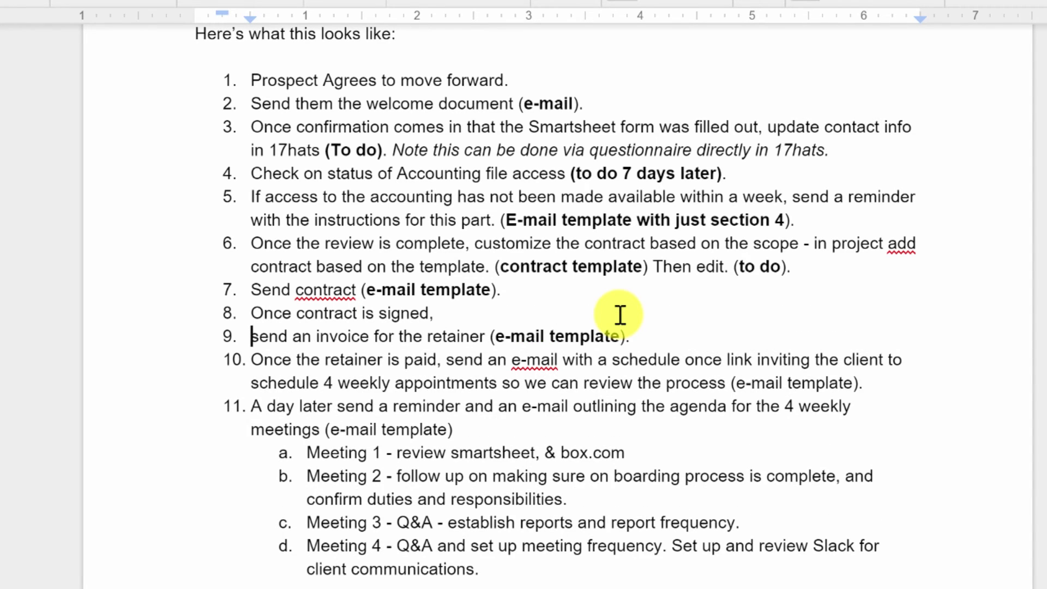
key(ctrl+v)
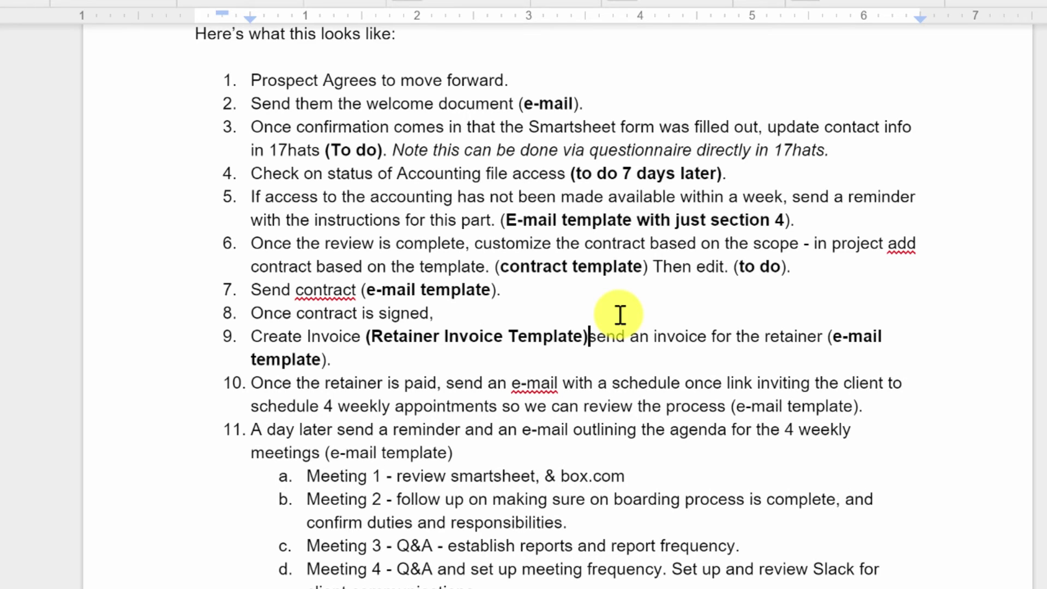
text(.)
Step: Put 'Send an invoice' on item 10 capitalised, and add bold '(To Do)' to item 8
key(Return)
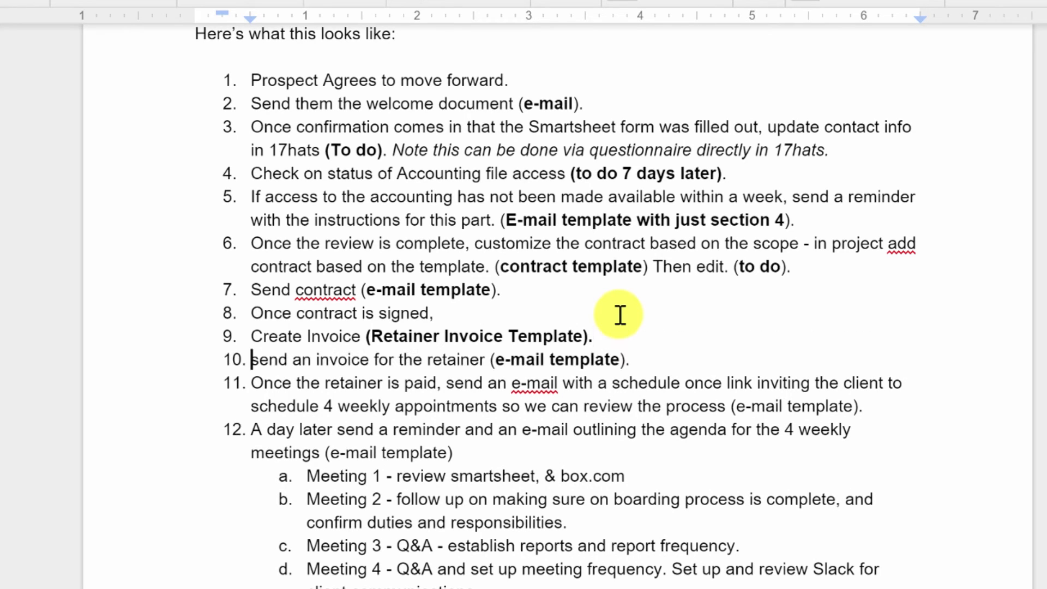
key(Delete)
text(S)
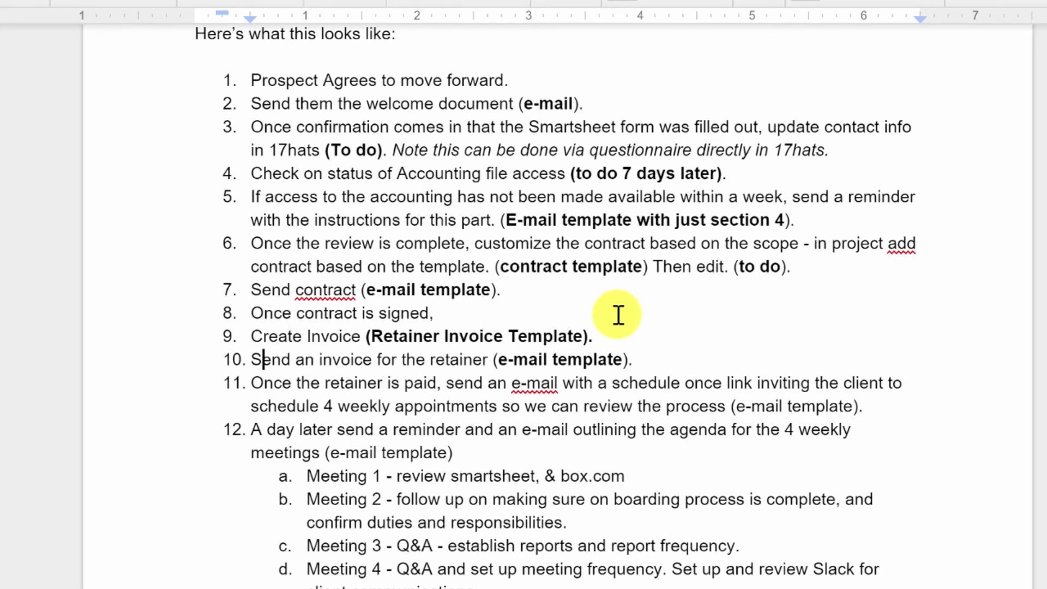
double_click(477, 314)
key(BackSpace)
key(BackSpace)
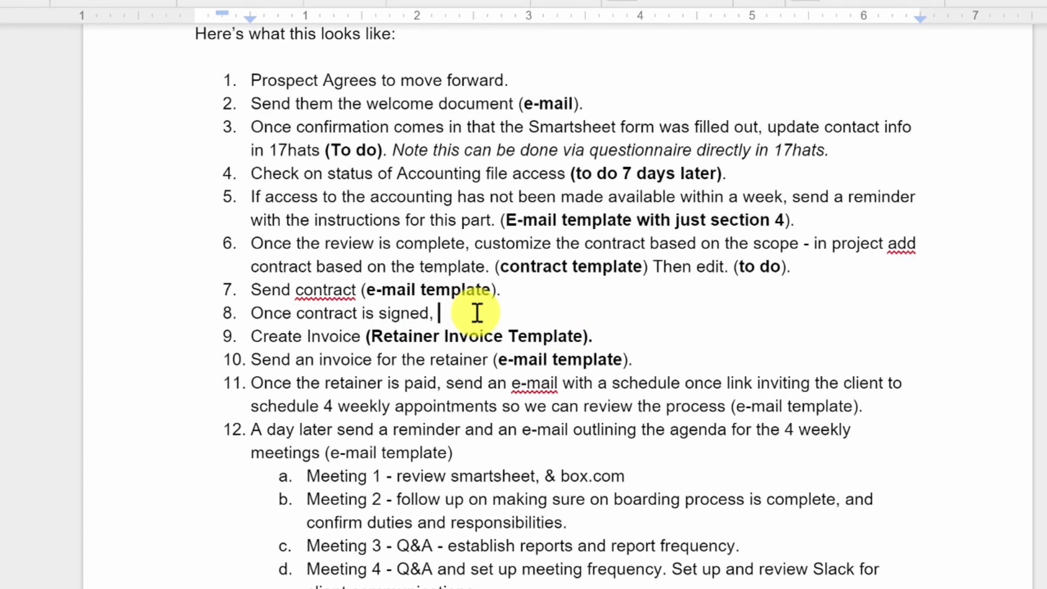
text((To Do))
key(shift+Left)
key(shift+Left)
key(shift+Left)
key(shift+Left)
key(shift+Left)
key(shift+Left)
key(shift+Left)
key(ctrl+b)
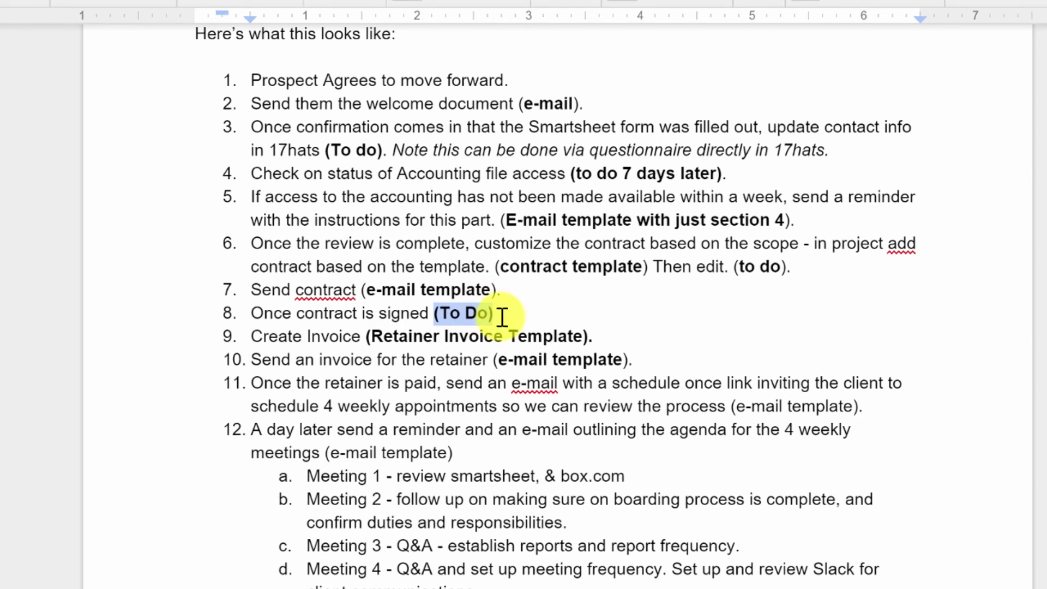
click(530, 317)
Step: End item 8 with a period and bold the '(e-mail template)' label in item 11
text(.)
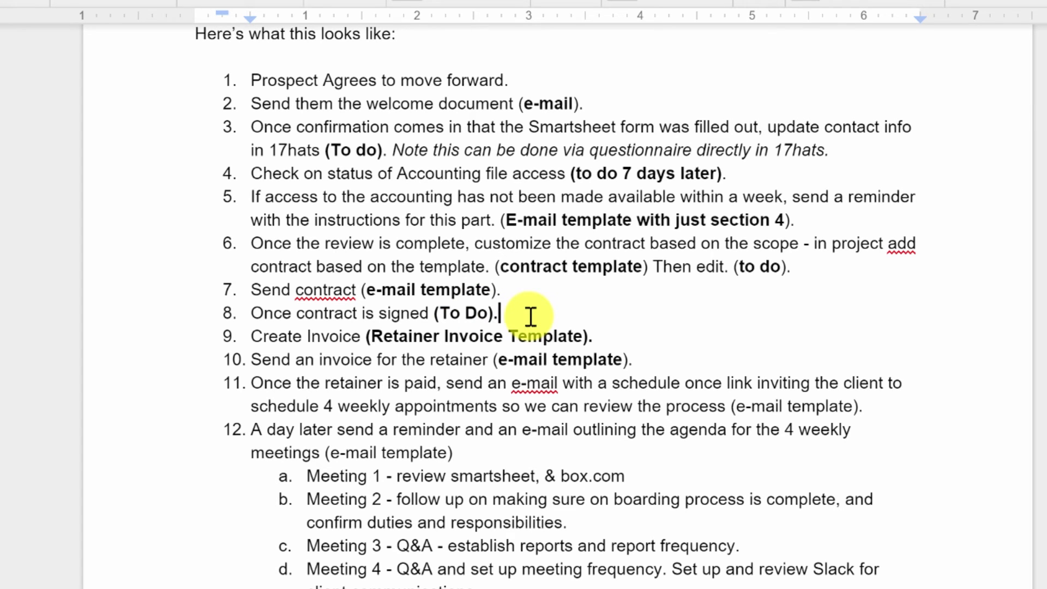
scroll(445, 327, down, 2)
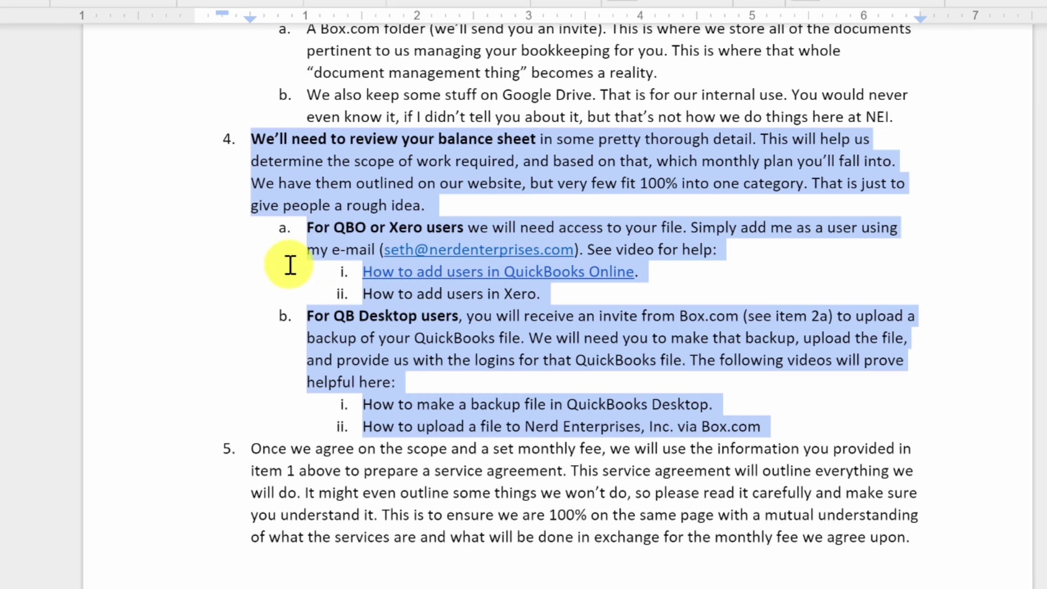
scroll(335, 238, up, 10)
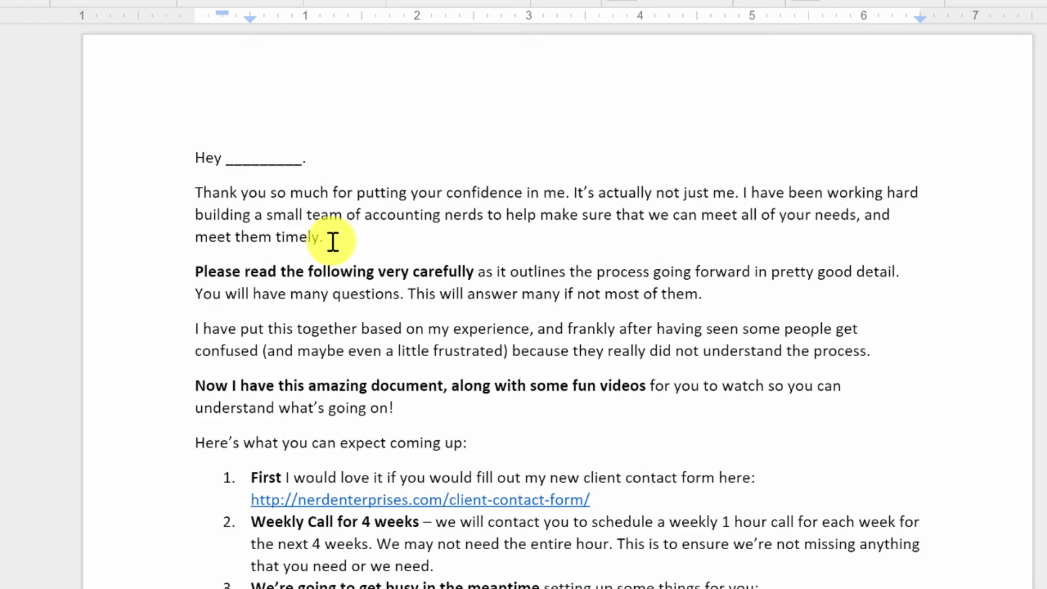
scroll(334, 239, down, 6)
click(298, 172)
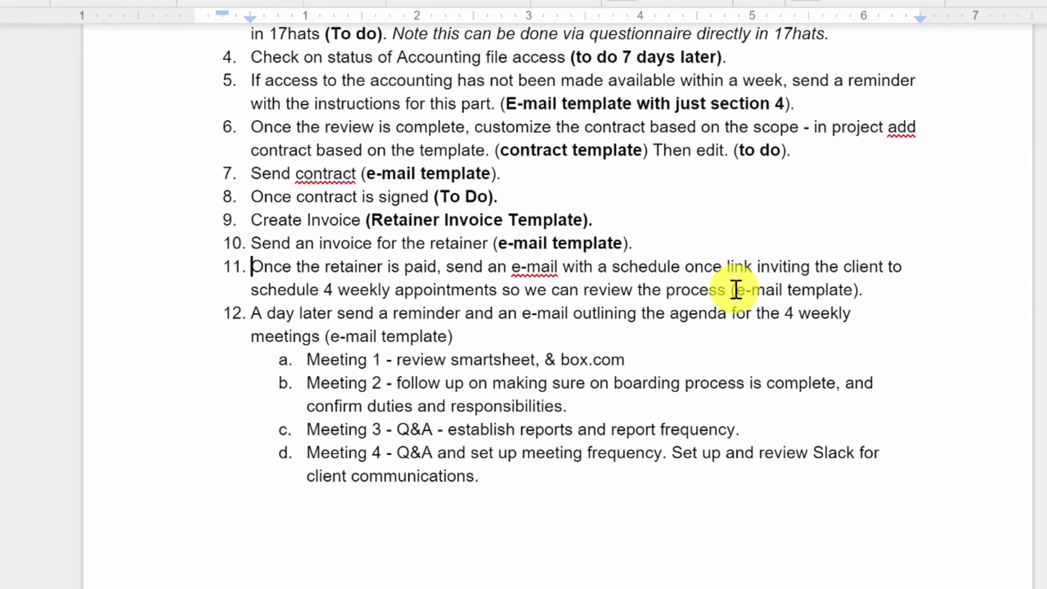
drag(731, 290, 848, 288)
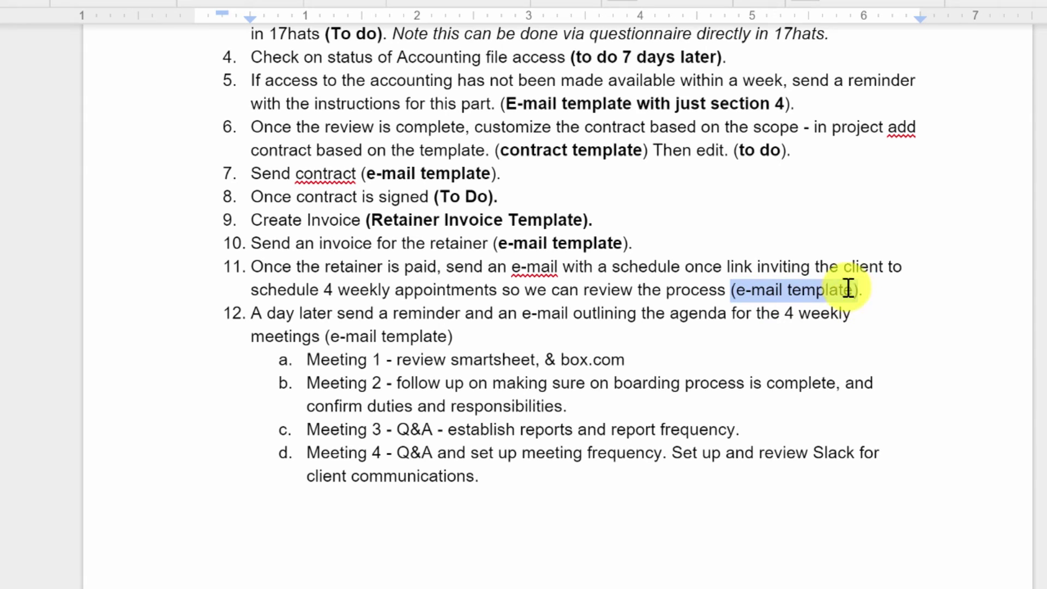
click(410, 3)
click(889, 291)
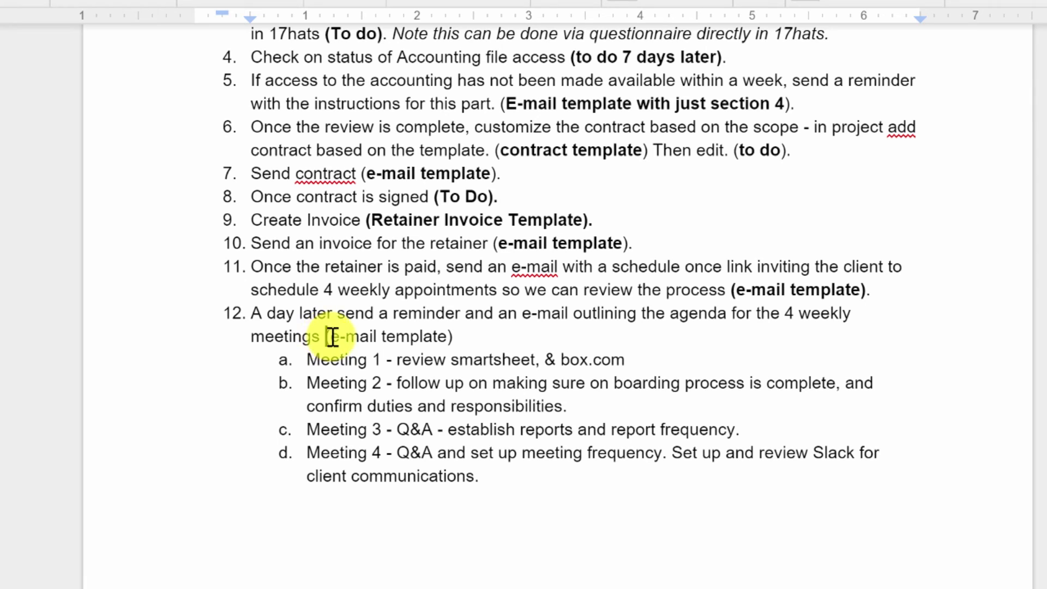
Step: Bold the '(e-mail template)' label in item 12
drag(327, 337, 453, 337)
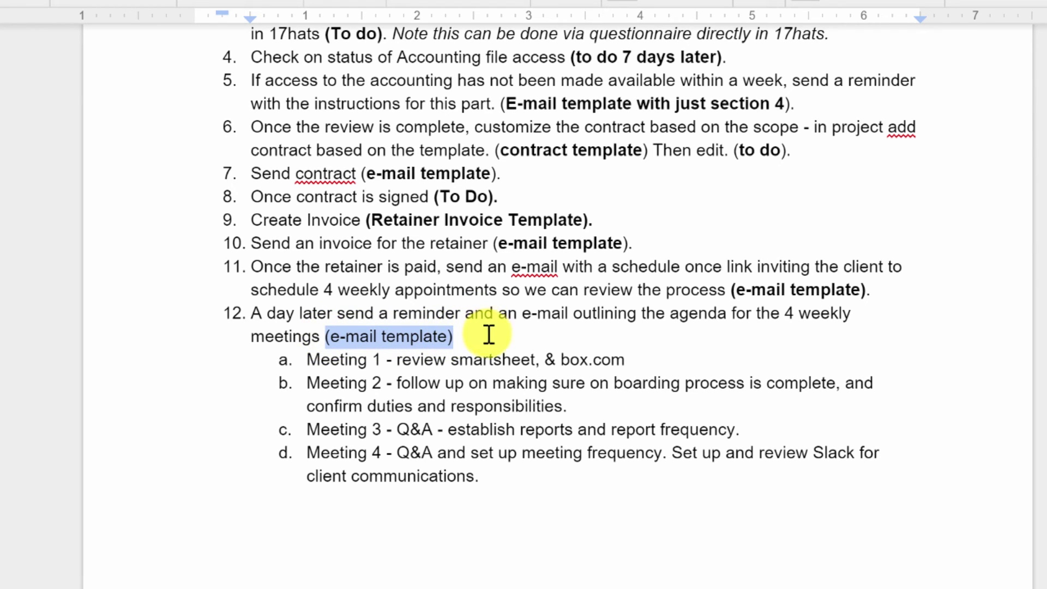
key(ctrl+b)
click(488, 330)
click(427, 366)
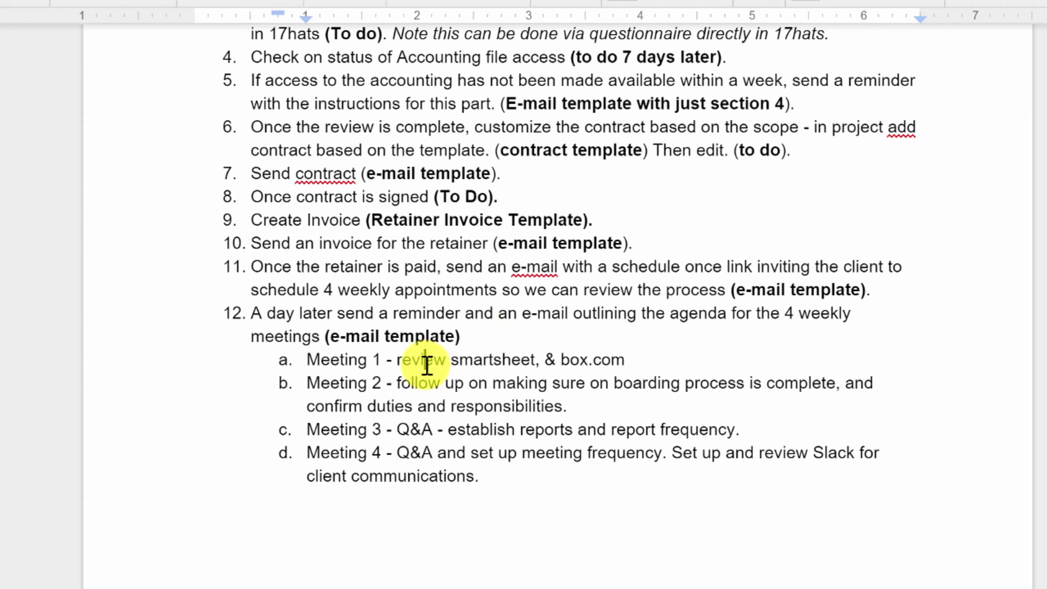
click(636, 359)
click(499, 478)
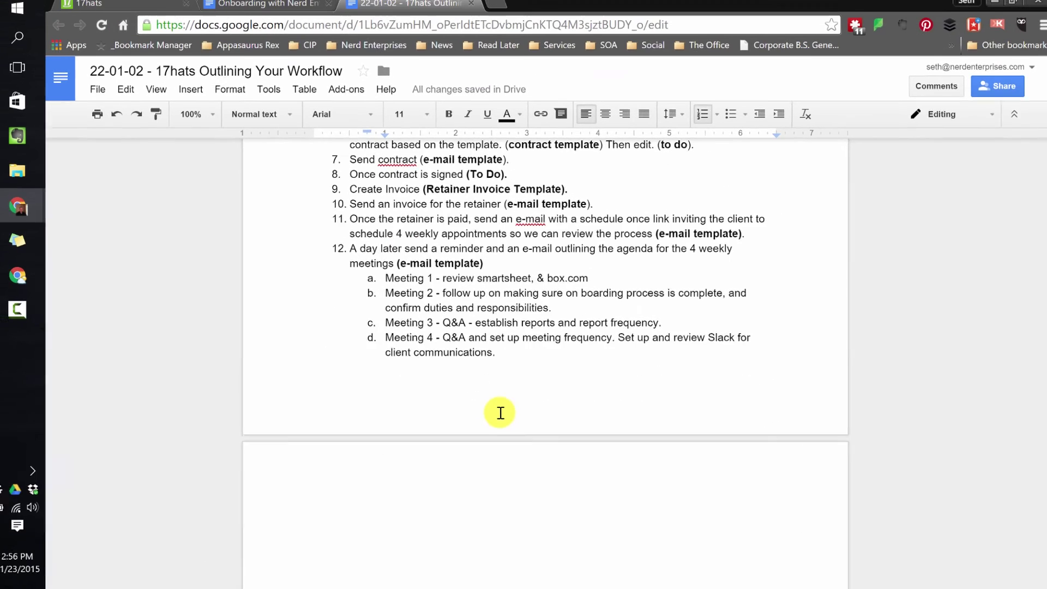
scroll(493, 434, down, 10)
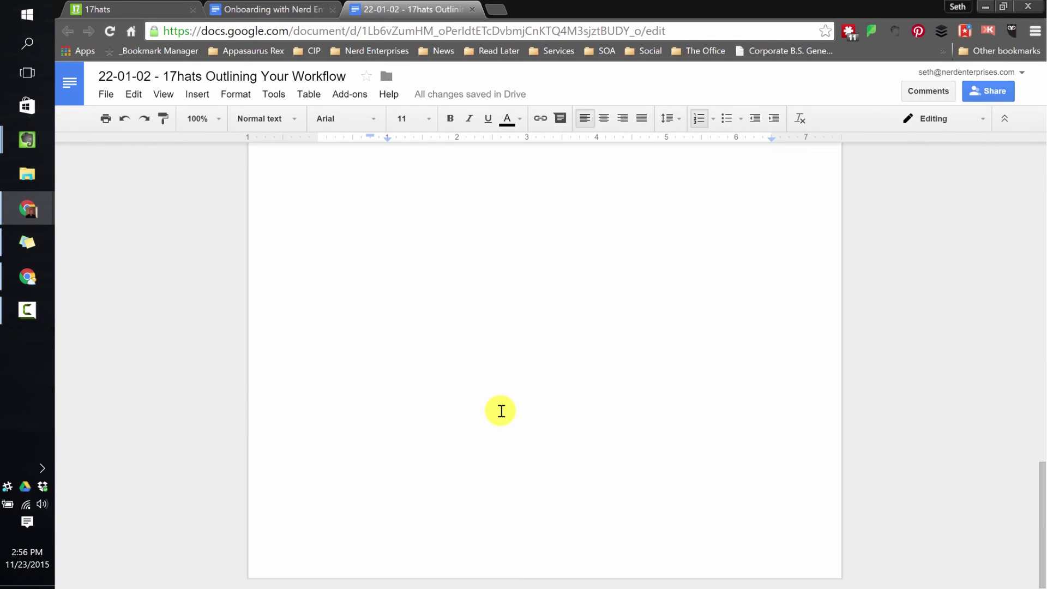
scroll(500, 409, up, 5)
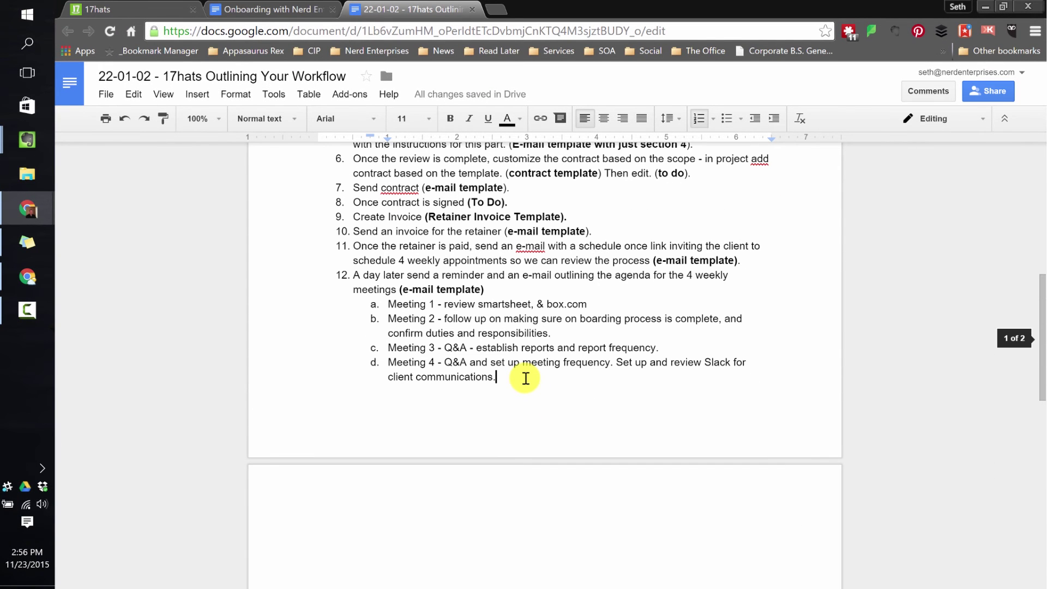
scroll(526, 381, up, 2)
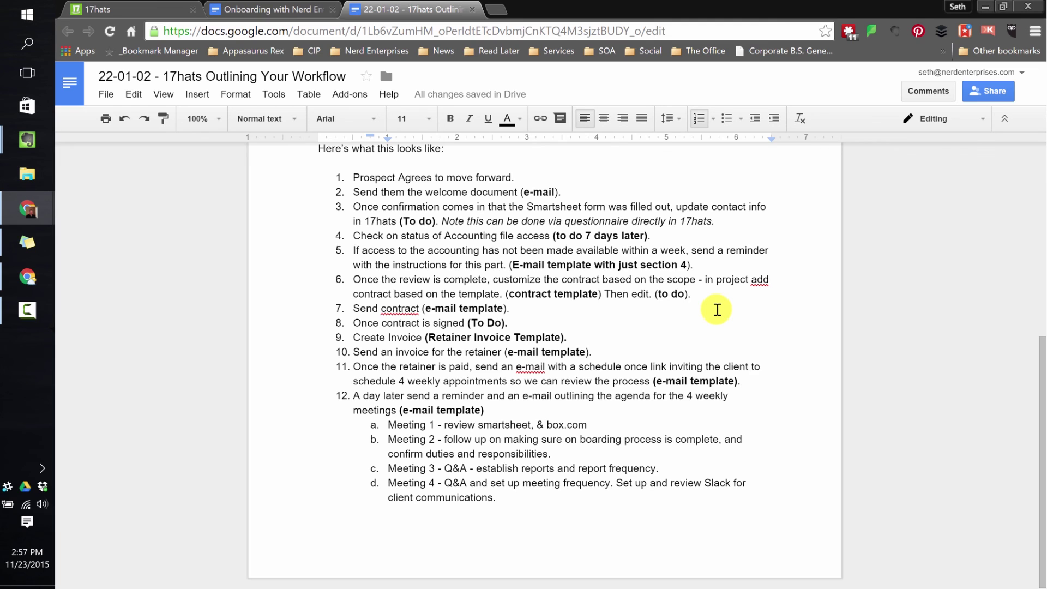
scroll(717, 309, up, 6)
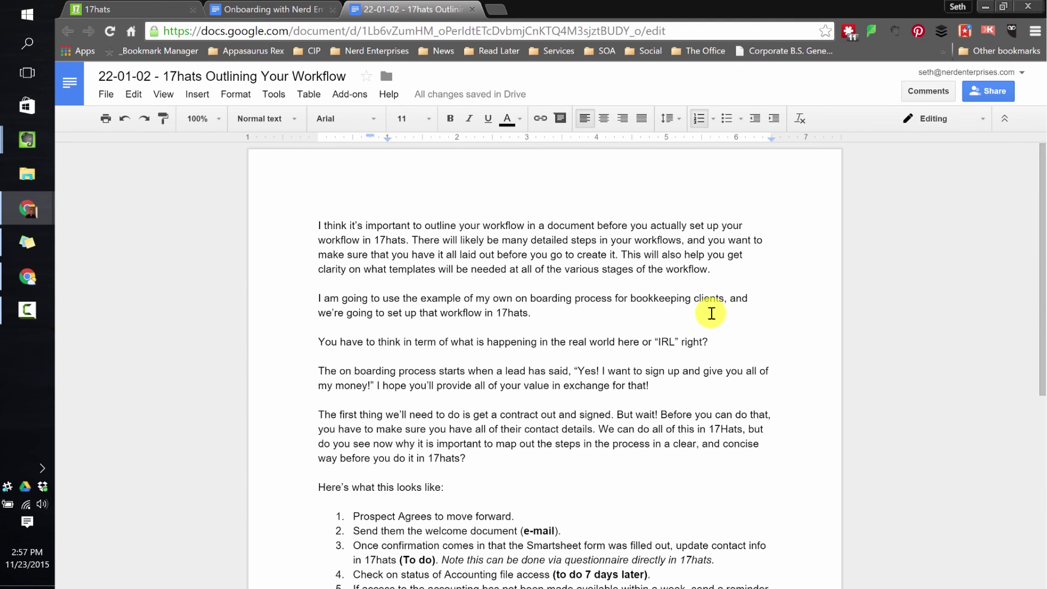
scroll(712, 313, down, 5)
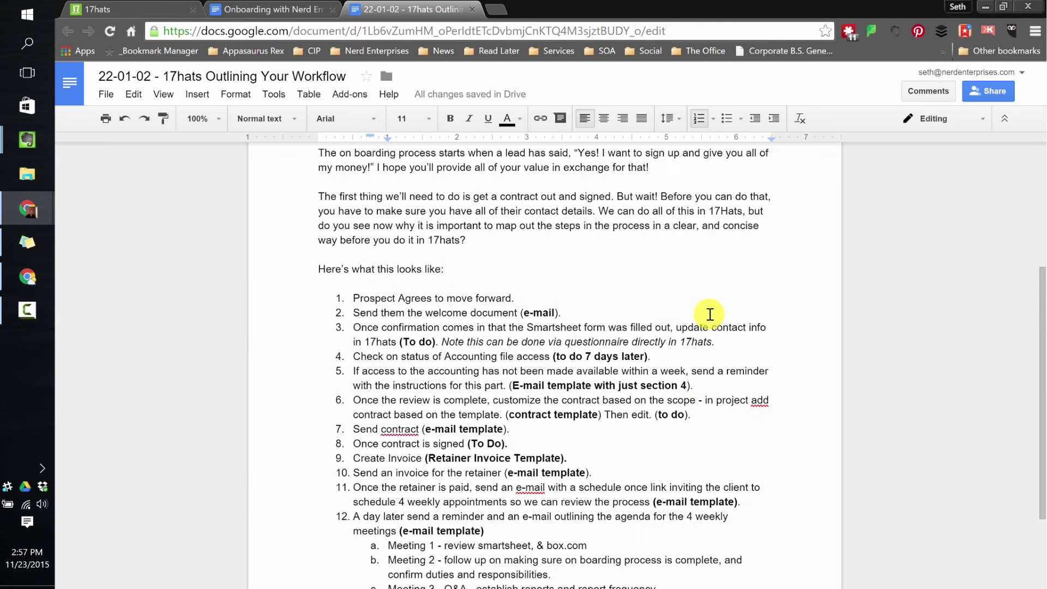